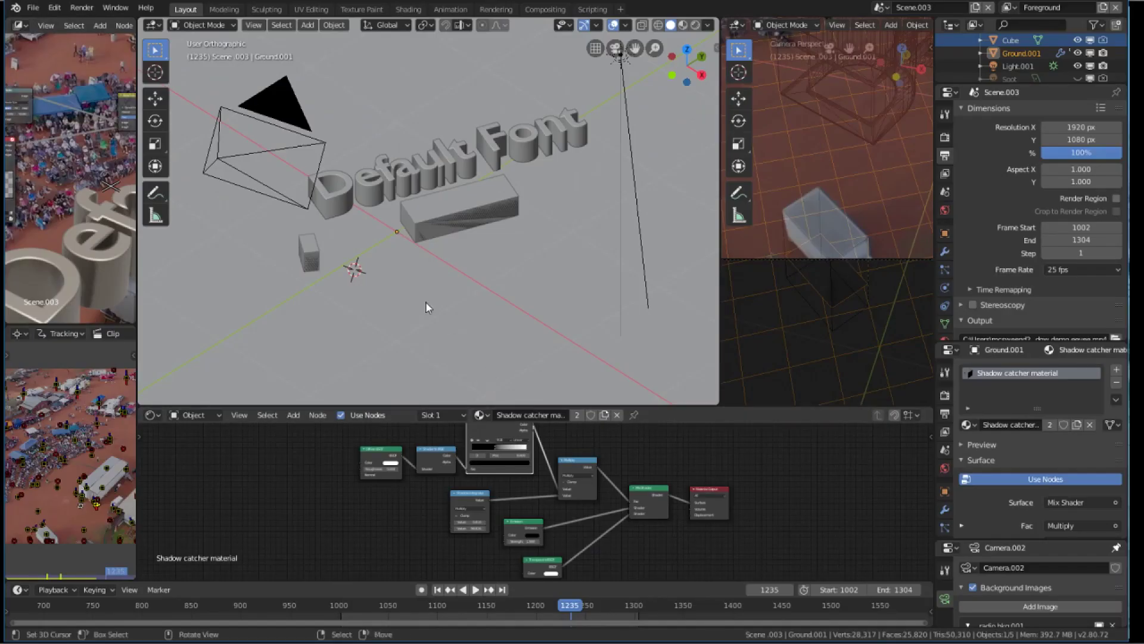
- Inspect the scene in a maximized 3D view, selecting the Default Font text and ground plane
{"action": "middle_click_drag", "start_coordinate": [383, 281], "coordinate": [401, 235]}
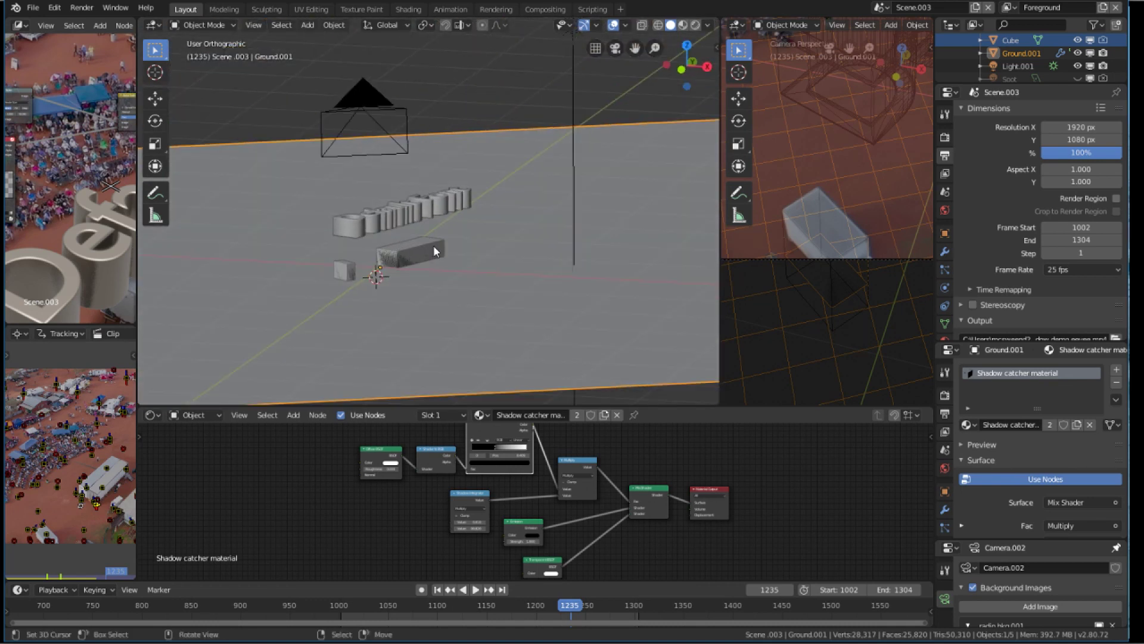
{"action": "key", "text": "ctrl+space"}
{"action": "middle_click_drag", "start_coordinate": [524, 396], "coordinate": [588, 235]}
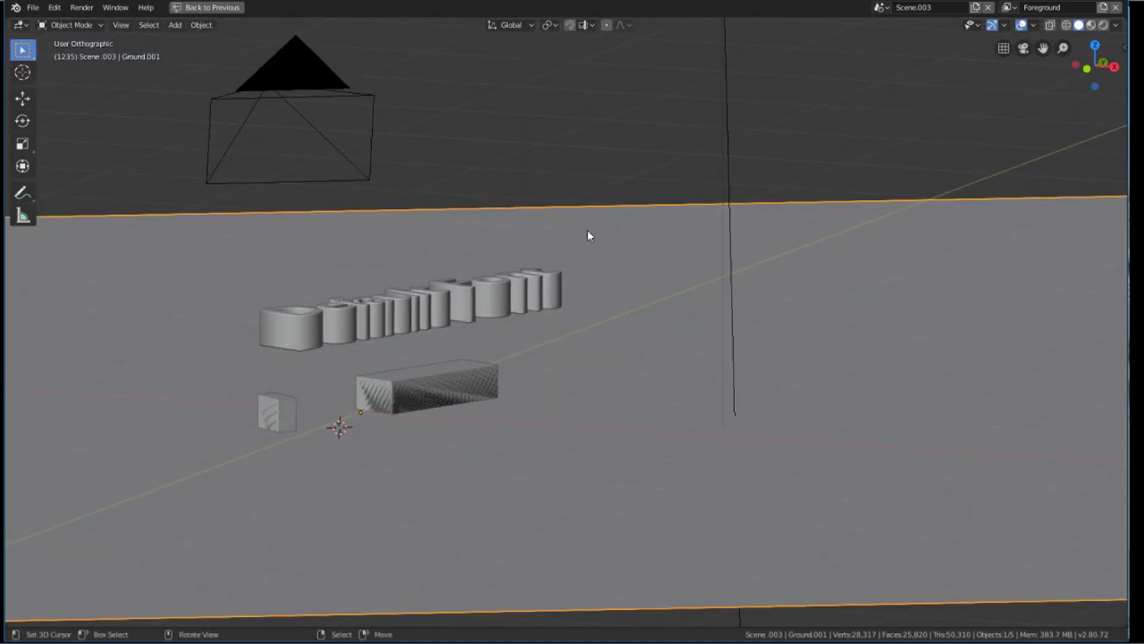
{"action": "middle_click_drag", "start_coordinate": [449, 405], "coordinate": [518, 321]}
{"action": "left_click", "coordinate": [441, 295]}
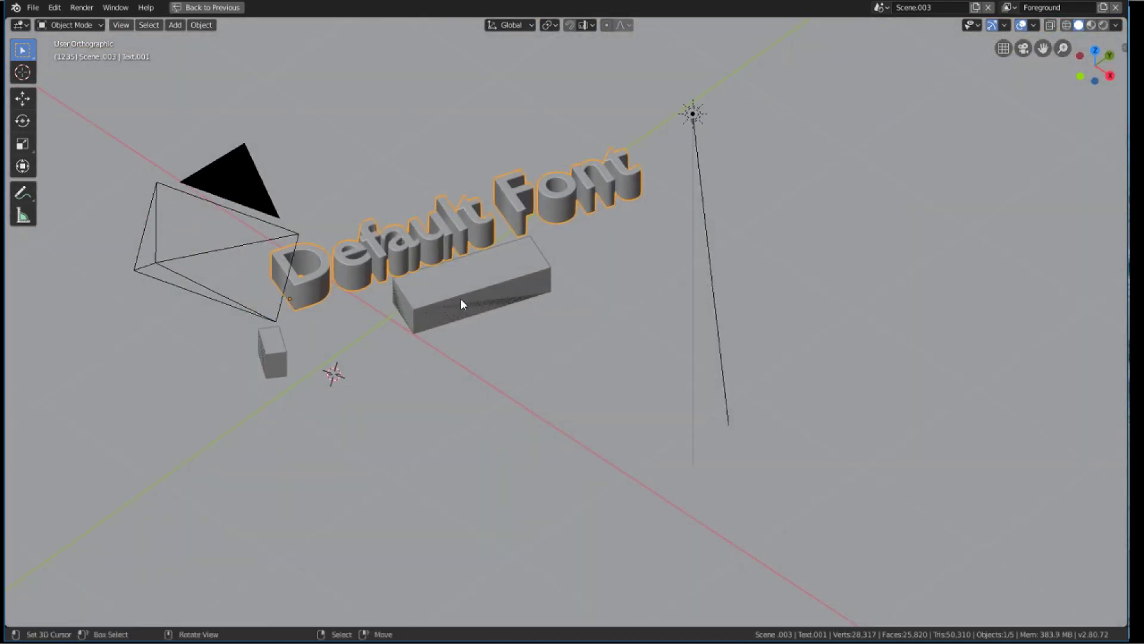
{"action": "left_click", "coordinate": [462, 304]}
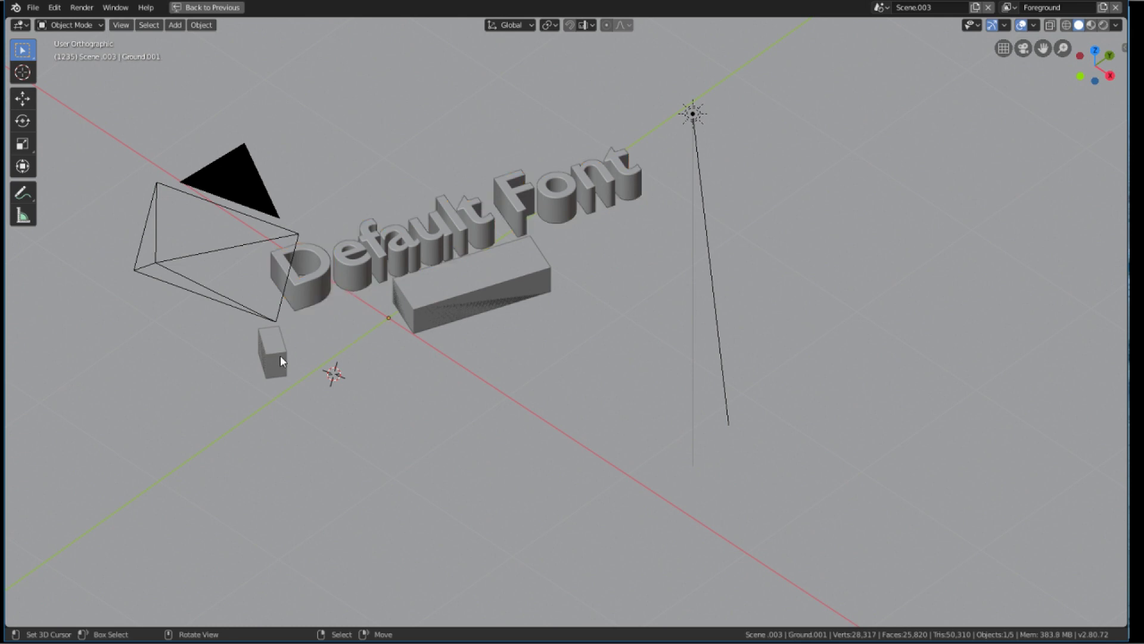
{"action": "middle_click_drag", "start_coordinate": [303, 366], "coordinate": [332, 340]}
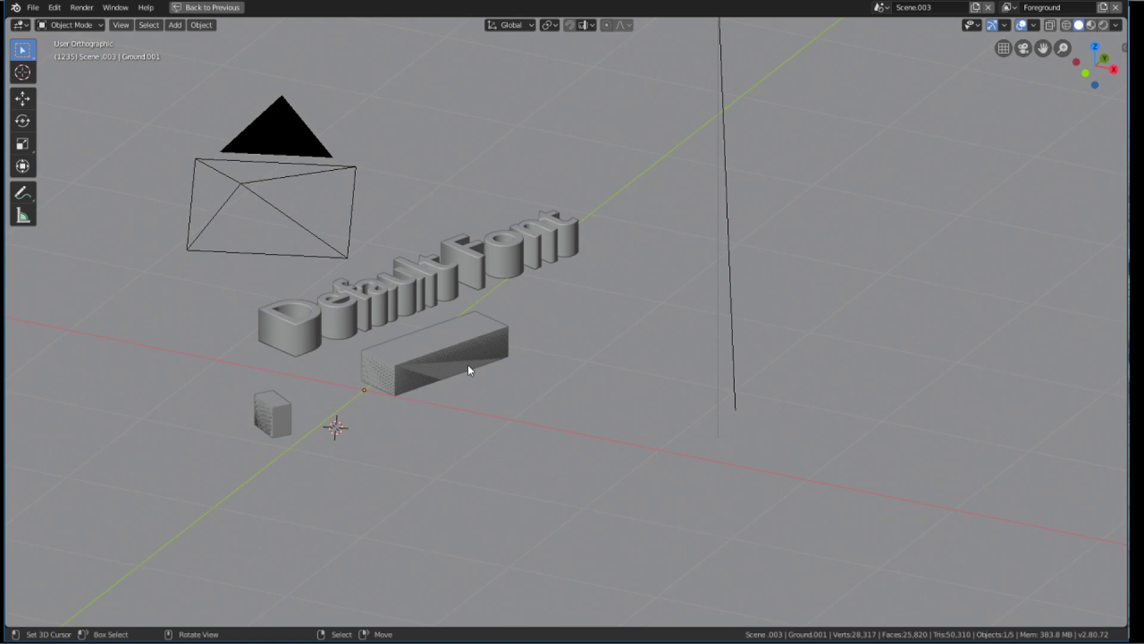
{"action": "key", "text": "ctrl+space"}
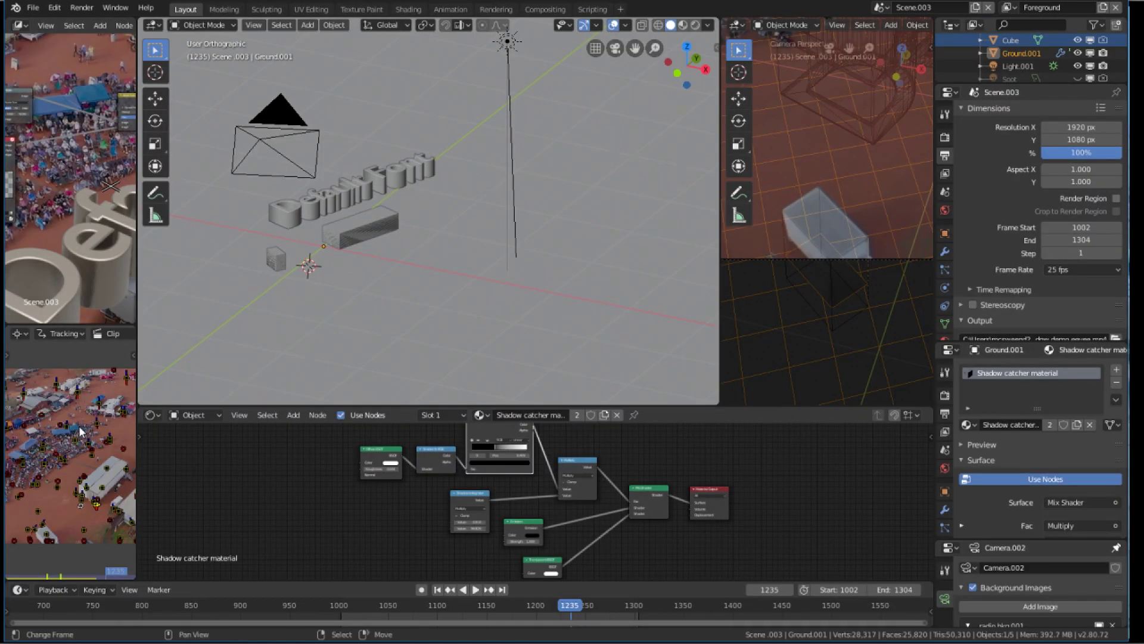
- Scrub the maximized footage editor back from frame 1235 to frame 1170
{"action": "key", "text": "ctrl+space"}
{"action": "scroll", "coordinate": [670, 322], "scroll_direction": "up", "scroll_amount": 3}
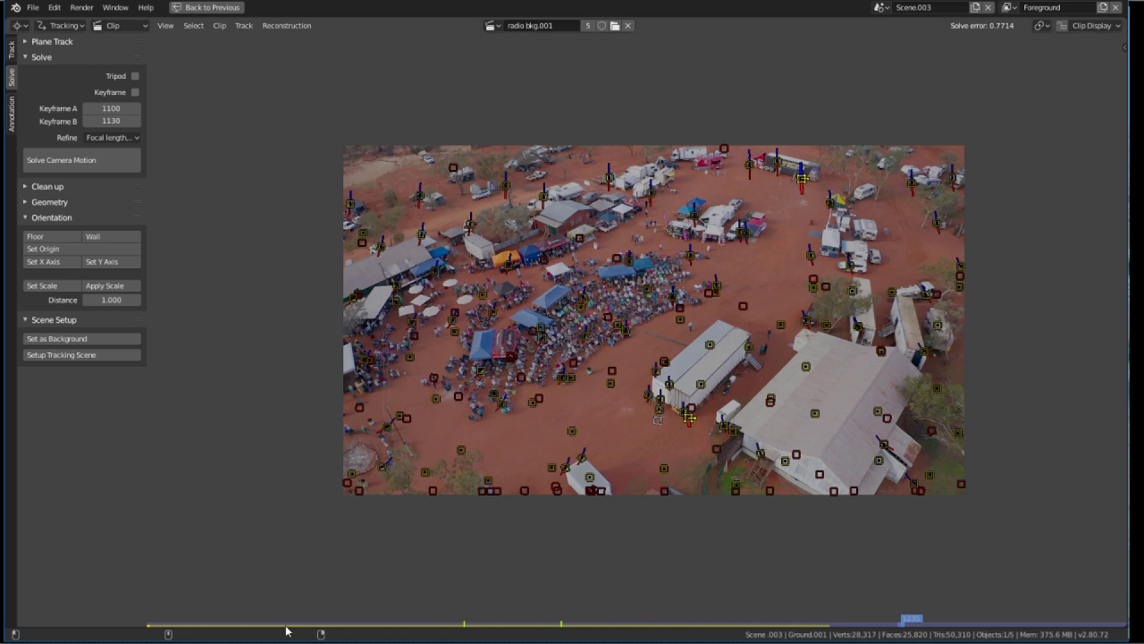
{"action": "left_click_drag", "start_coordinate": [288, 624], "coordinate": [695, 596]}
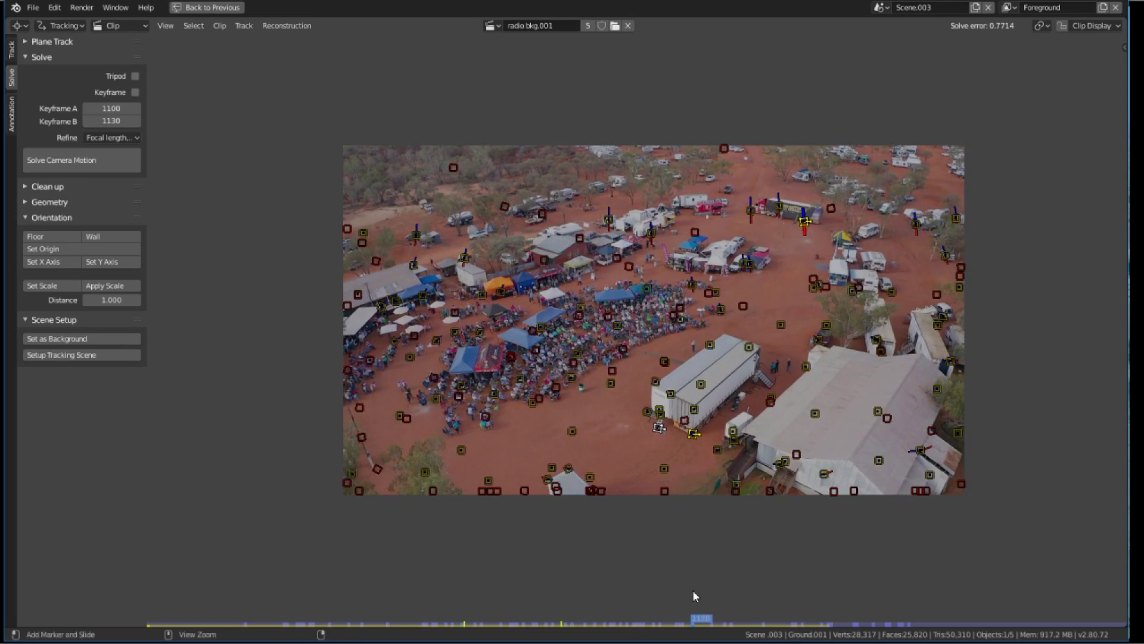
- Play the tracked shot from around frame 1019, stop at 1299, and switch to LookDev shading
{"action": "key", "text": "ctrl+space"}
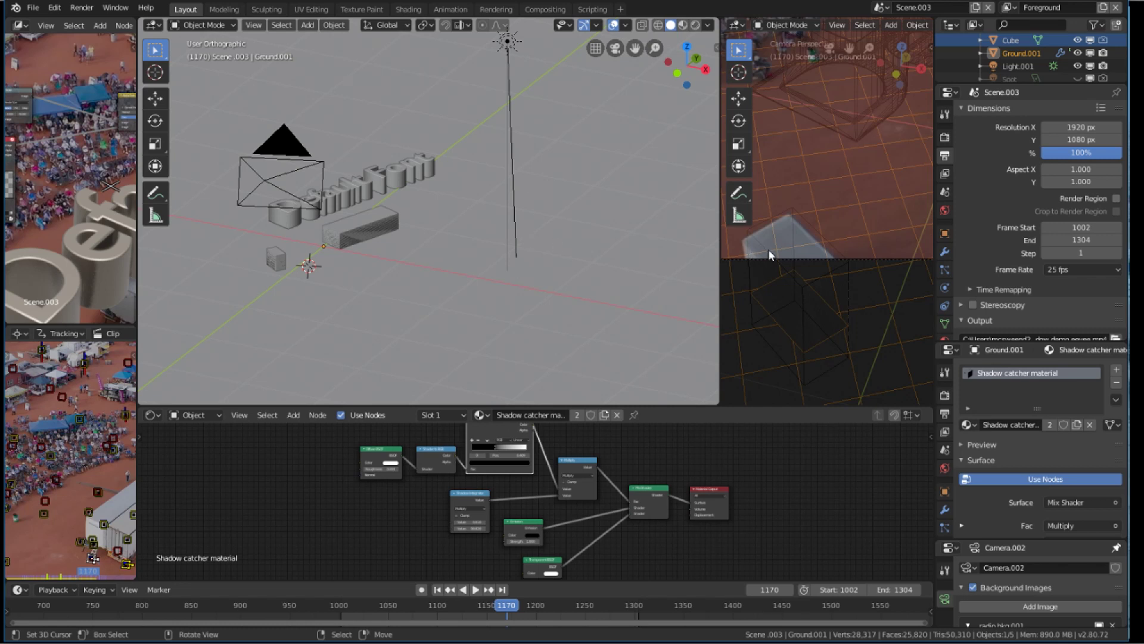
{"action": "key", "text": "Up"}
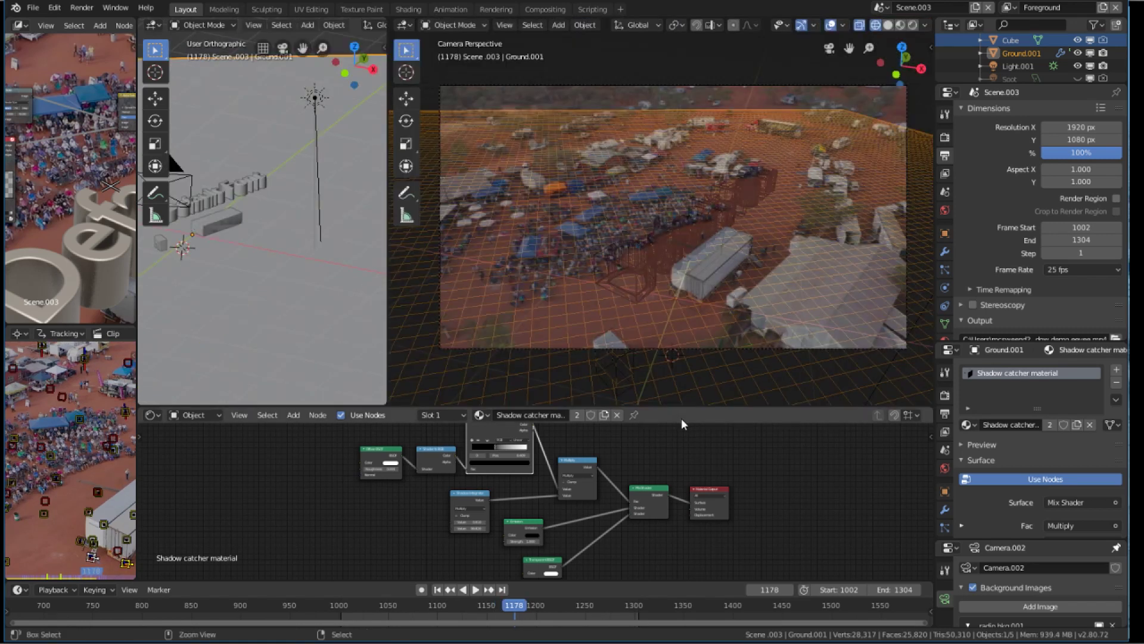
{"action": "left_click", "coordinate": [359, 614]}
{"action": "key", "text": "space"}
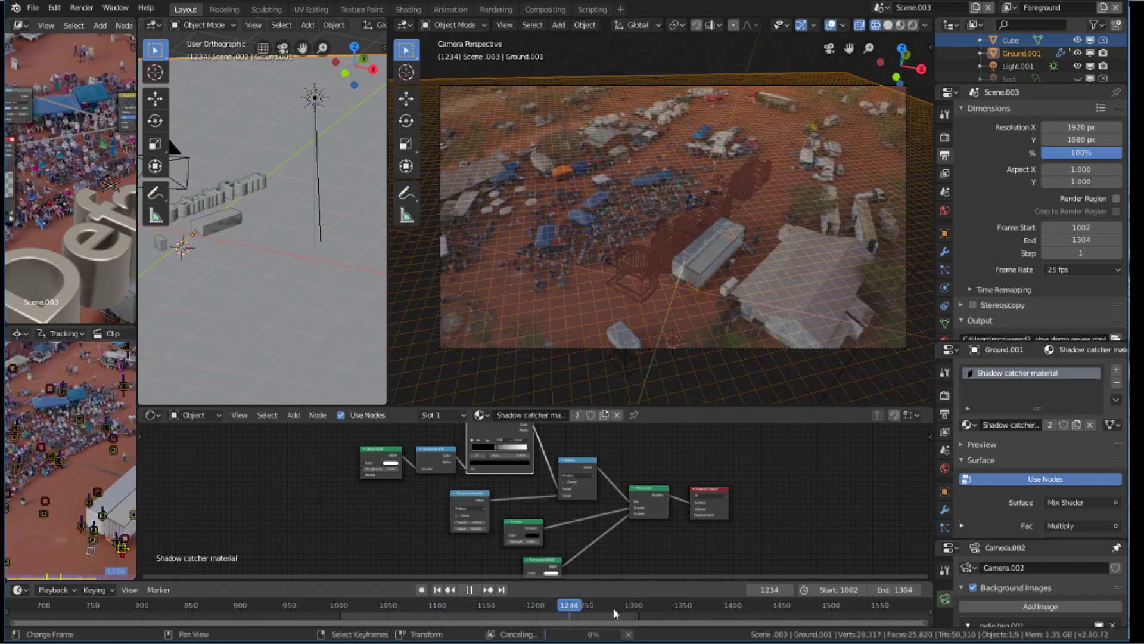
{"action": "key", "text": "space"}
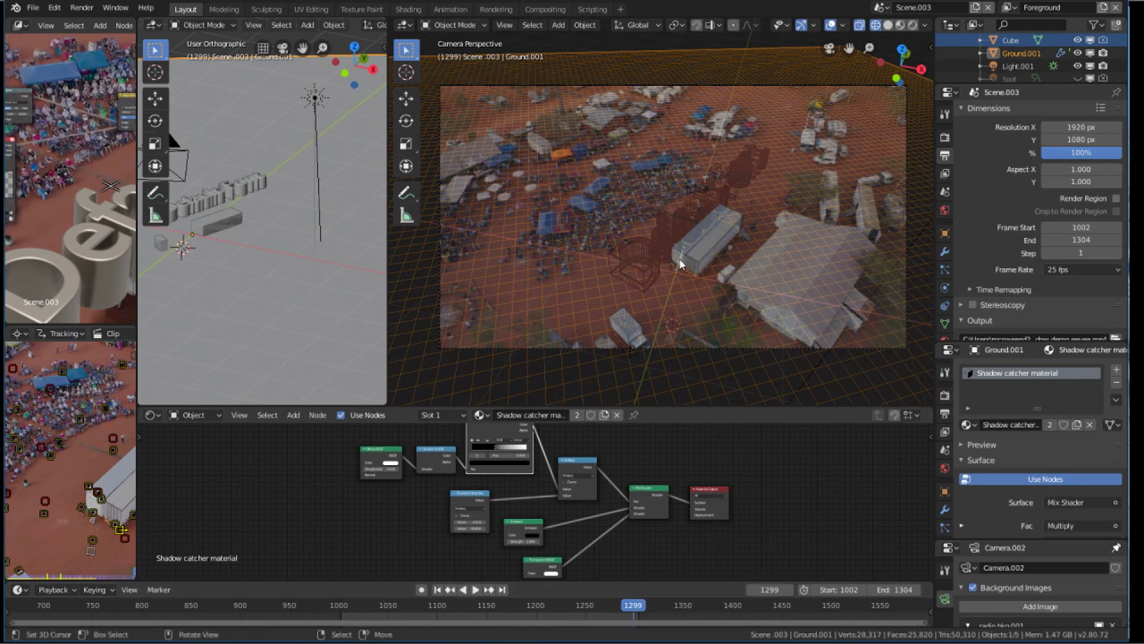
{"action": "key", "text": "z"}
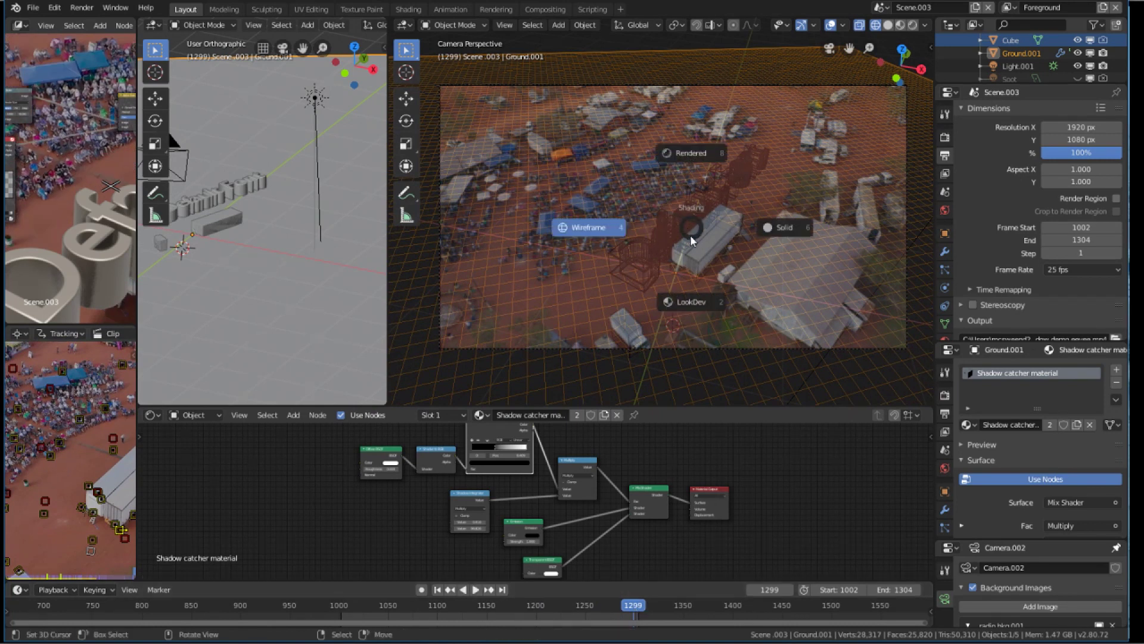
{"action": "left_click", "coordinate": [695, 303]}
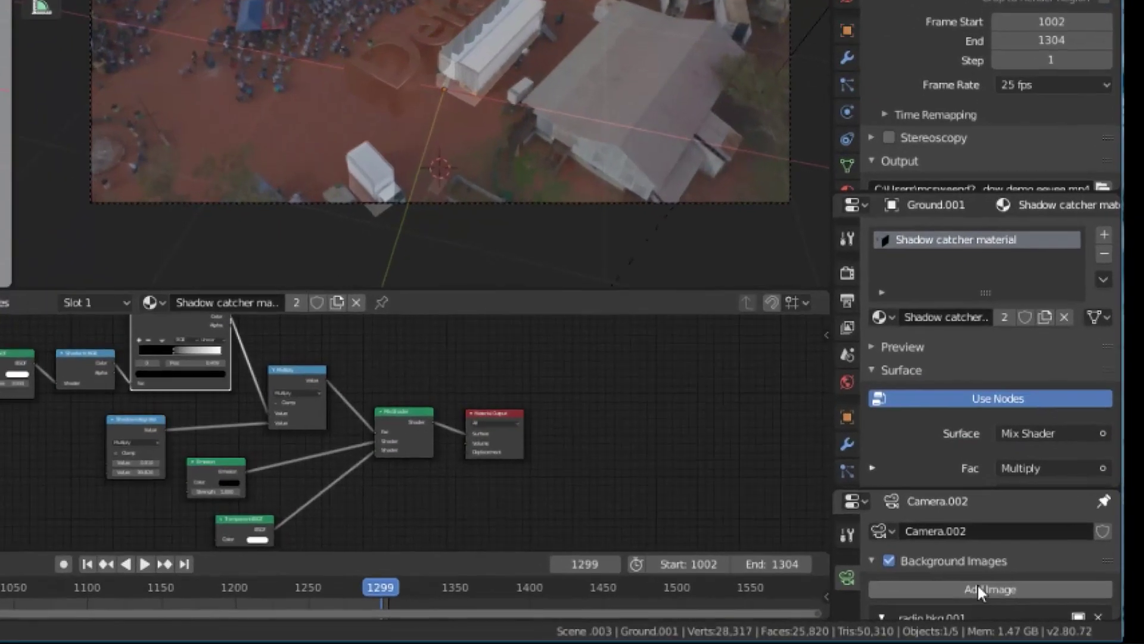
- Set the camera's Background Images clip Depth to Back
{"action": "scroll", "coordinate": [1023, 587], "scroll_direction": "down", "scroll_amount": 1}
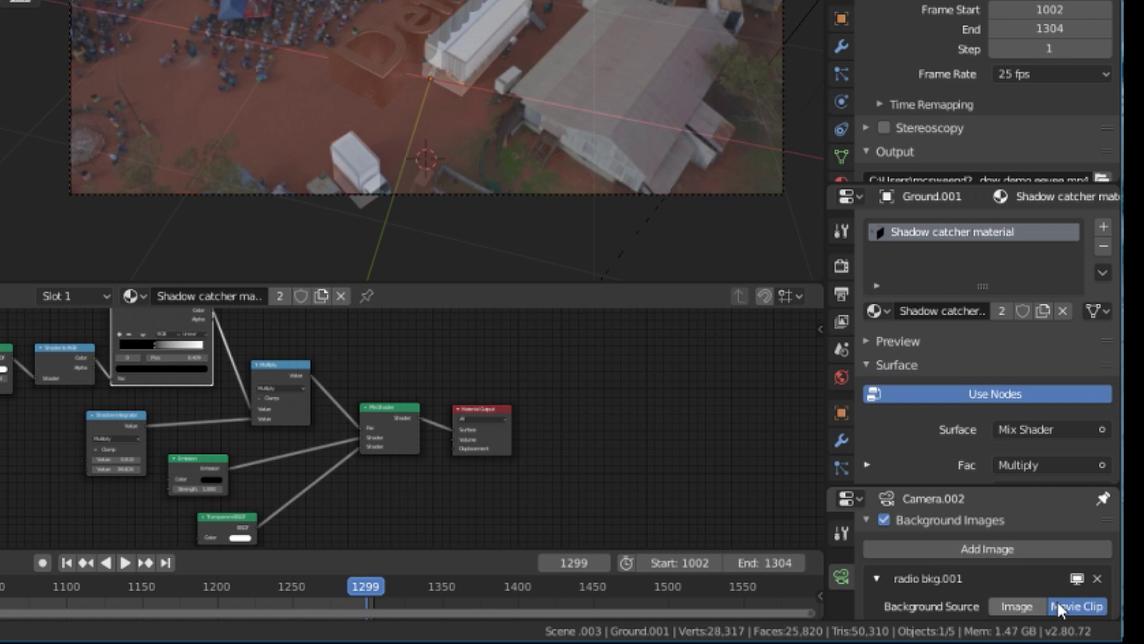
{"action": "scroll", "coordinate": [1048, 596], "scroll_direction": "down", "scroll_amount": 2}
{"action": "scroll", "coordinate": [985, 591], "scroll_direction": "down", "scroll_amount": 2}
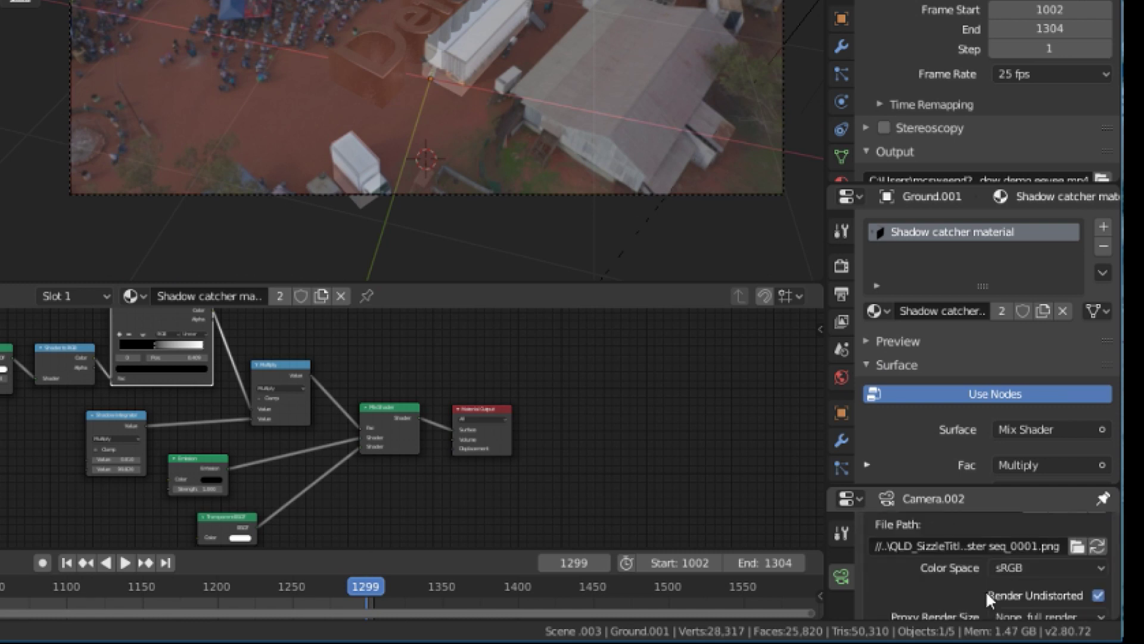
{"action": "scroll", "coordinate": [985, 582], "scroll_direction": "up", "scroll_amount": 2}
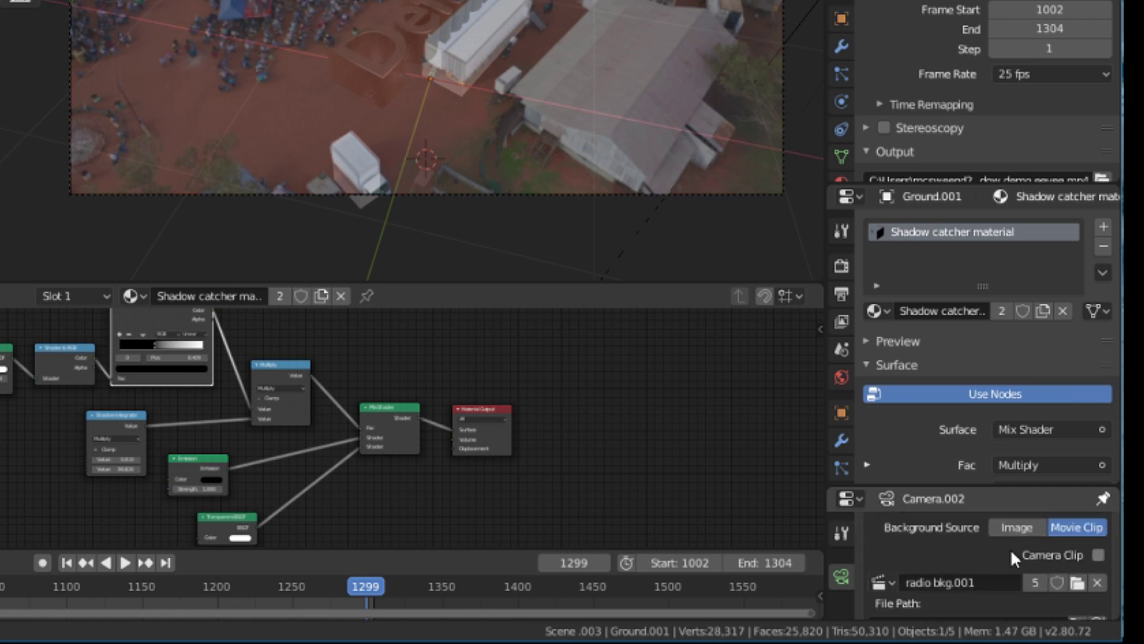
{"action": "scroll", "coordinate": [1011, 551], "scroll_direction": "down", "scroll_amount": 4}
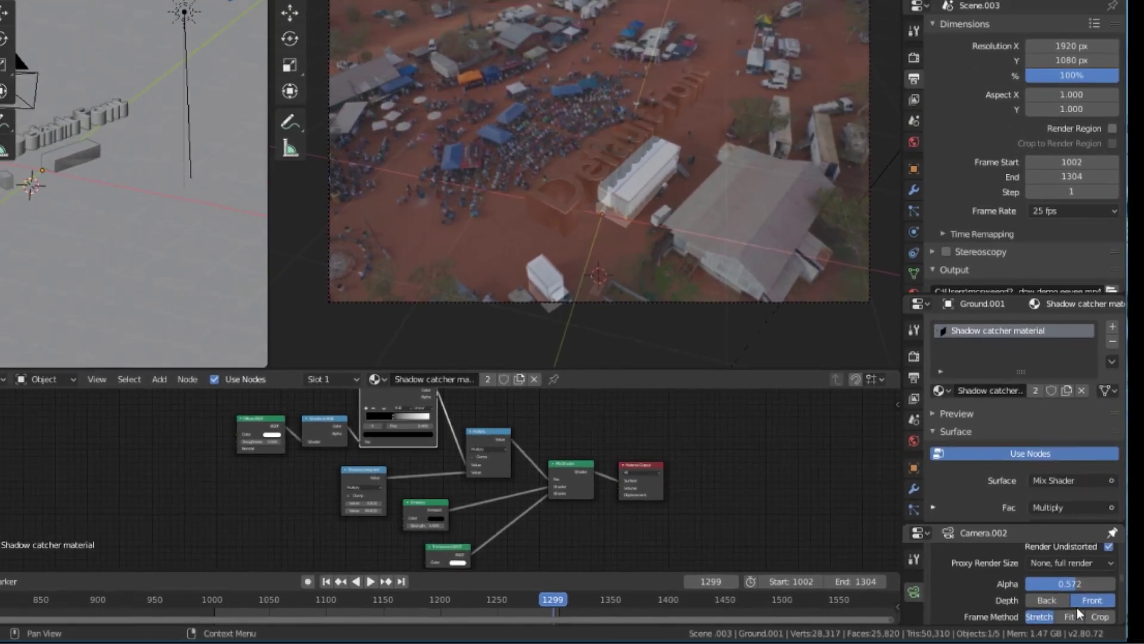
{"action": "left_click", "coordinate": [1034, 595]}
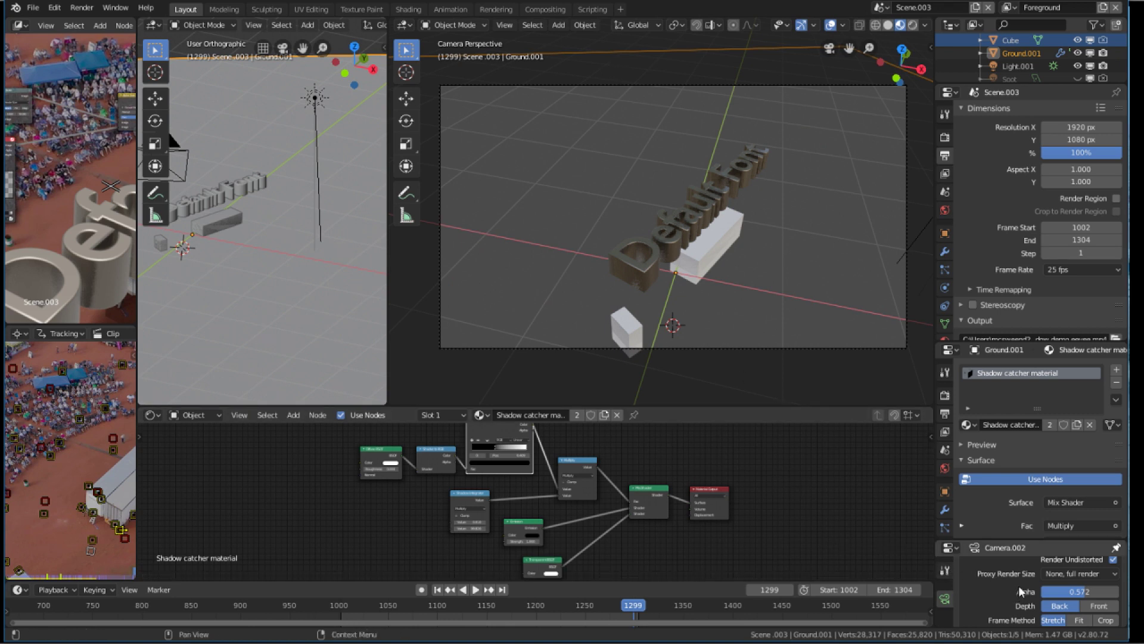
- Draw the background footage in Front at 0.219 alpha and play the shot to frame 1215
{"action": "left_click", "coordinate": [1101, 605]}
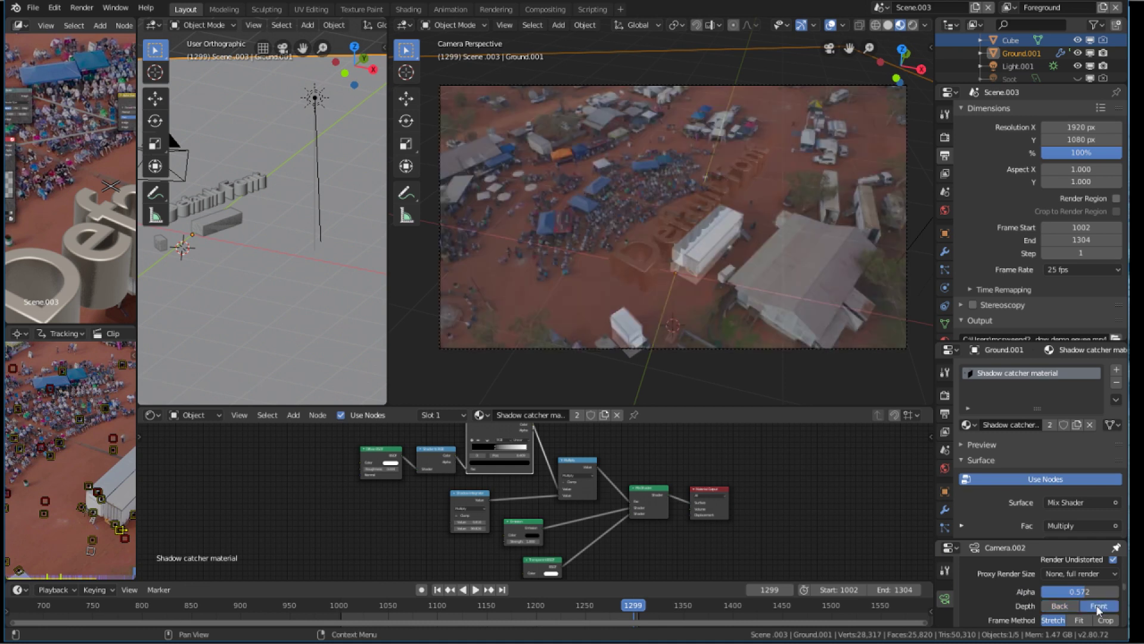
{"action": "left_click_drag", "start_coordinate": [1087, 591], "coordinate": [1057, 591]}
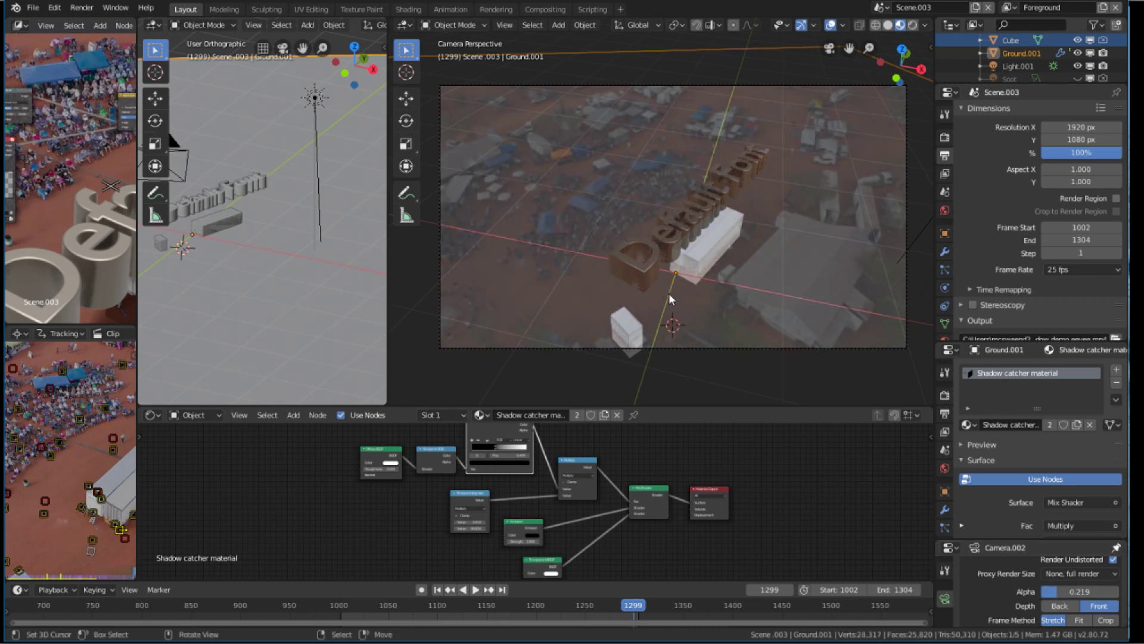
{"action": "key", "text": "shift+ctrl+space"}
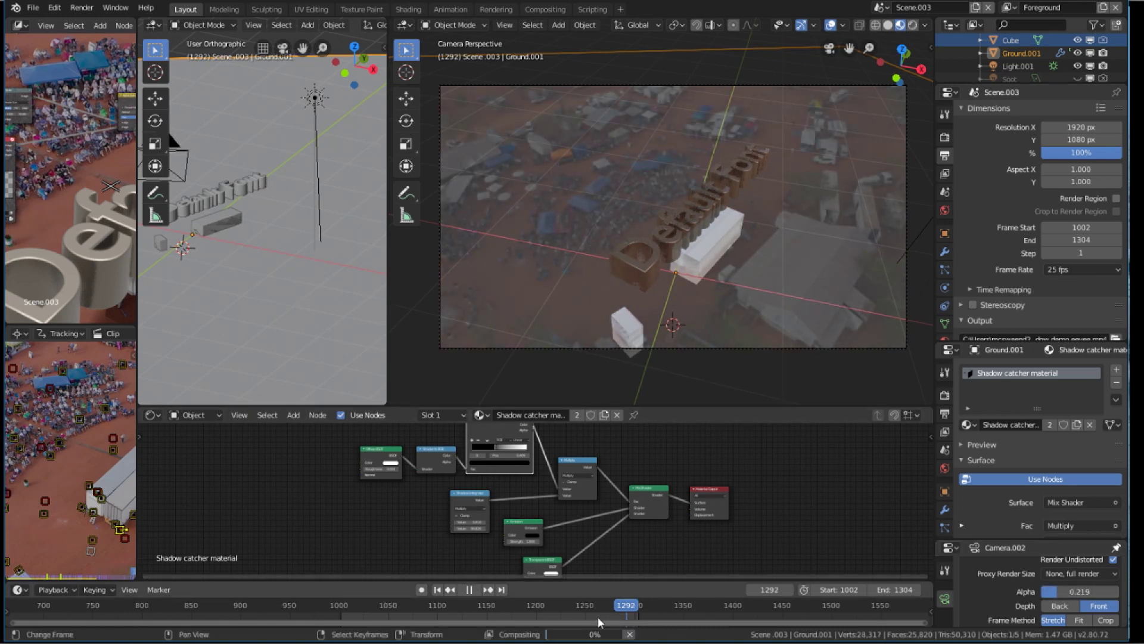
{"action": "left_click_drag", "start_coordinate": [488, 624], "coordinate": [417, 624]}
{"action": "key", "text": "space"}
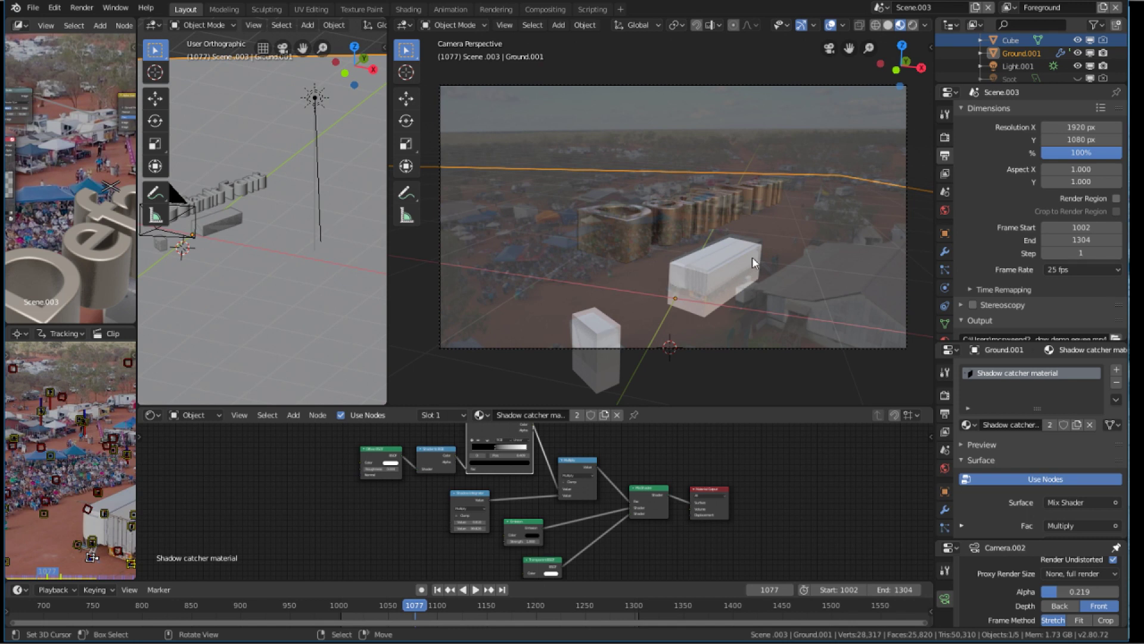
{"action": "key", "text": "space"}
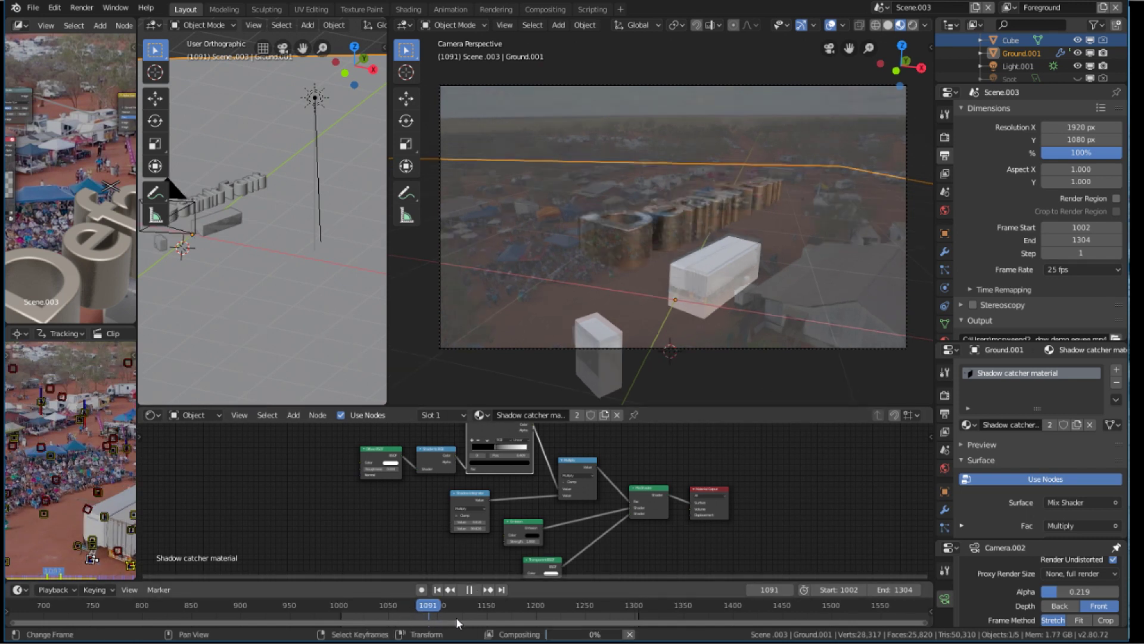
{"action": "key", "text": "space"}
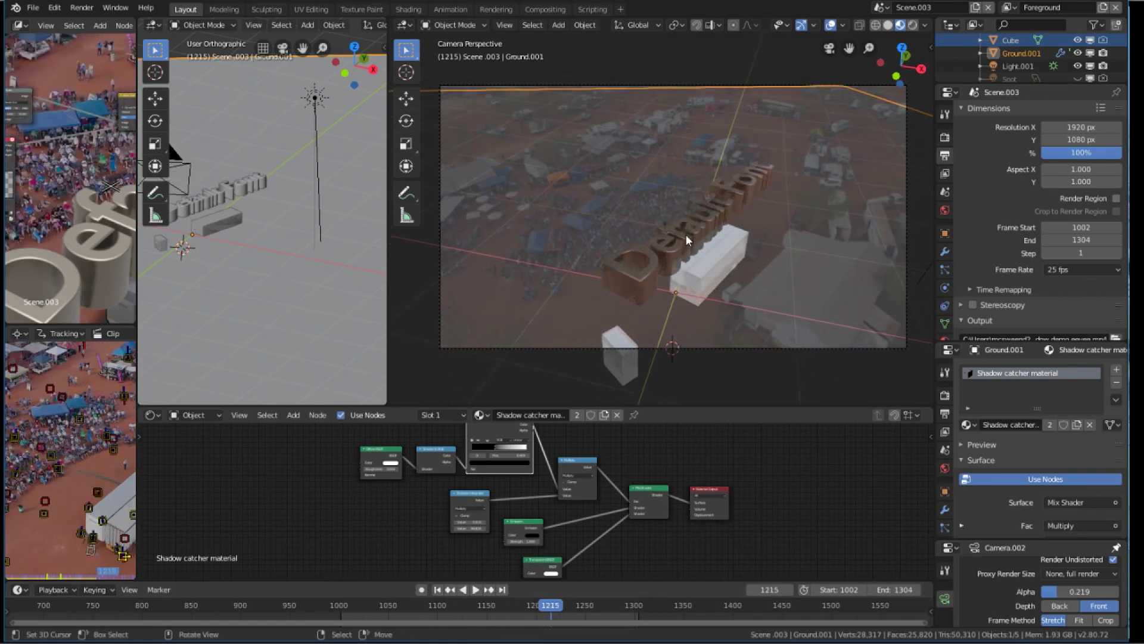
{"action": "scroll", "coordinate": [686, 225], "scroll_direction": "up", "scroll_amount": 4}
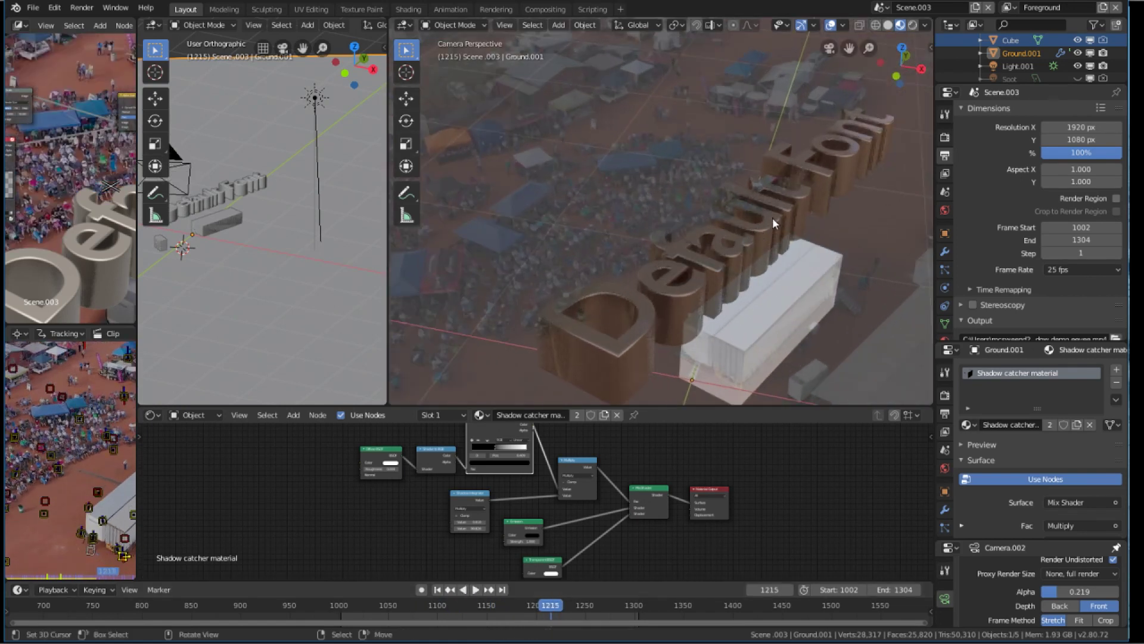
{"action": "middle_click_drag", "start_coordinate": [753, 389], "coordinate": [692, 273], "text": "shift"}
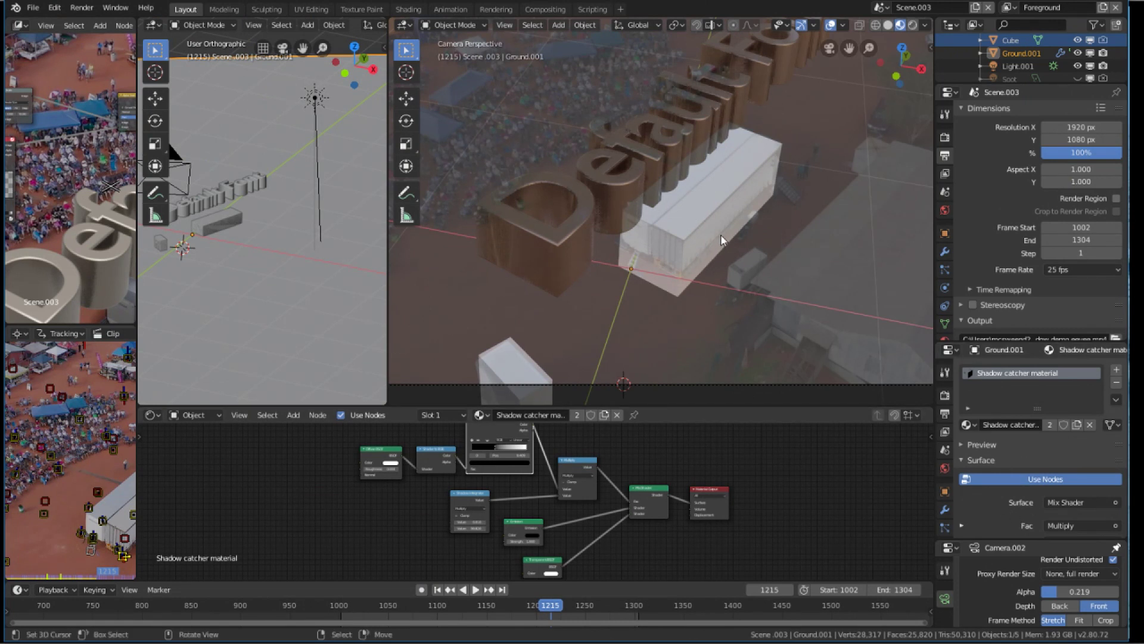
- Switch the camera view to Rendered shading and turn off the camera's Background Images
{"action": "key", "text": "z"}
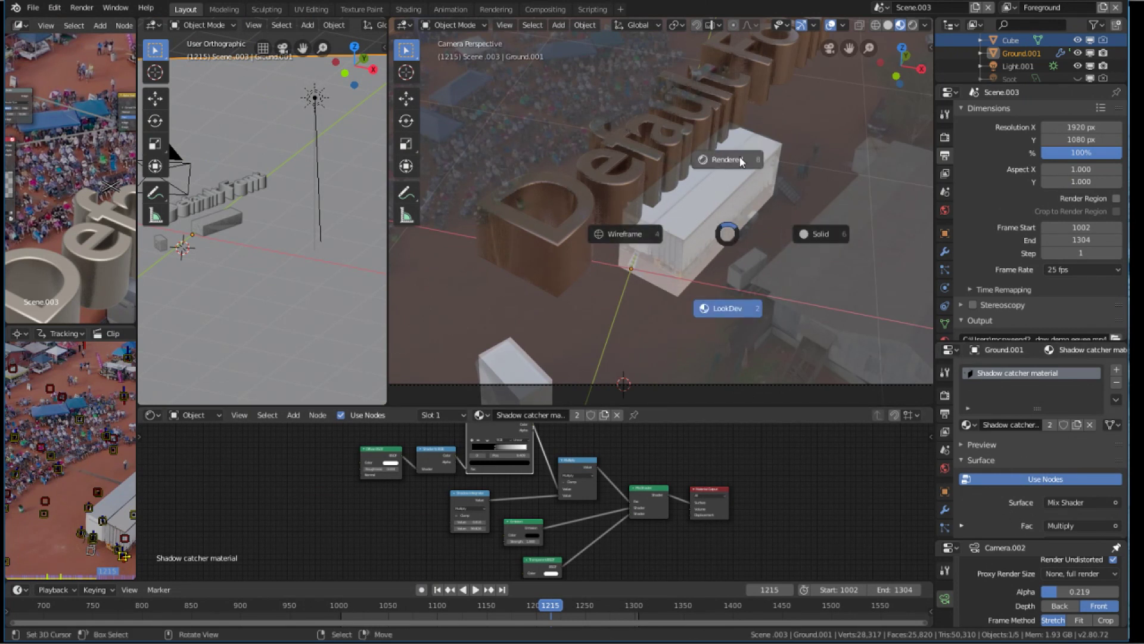
{"action": "left_click", "coordinate": [739, 160]}
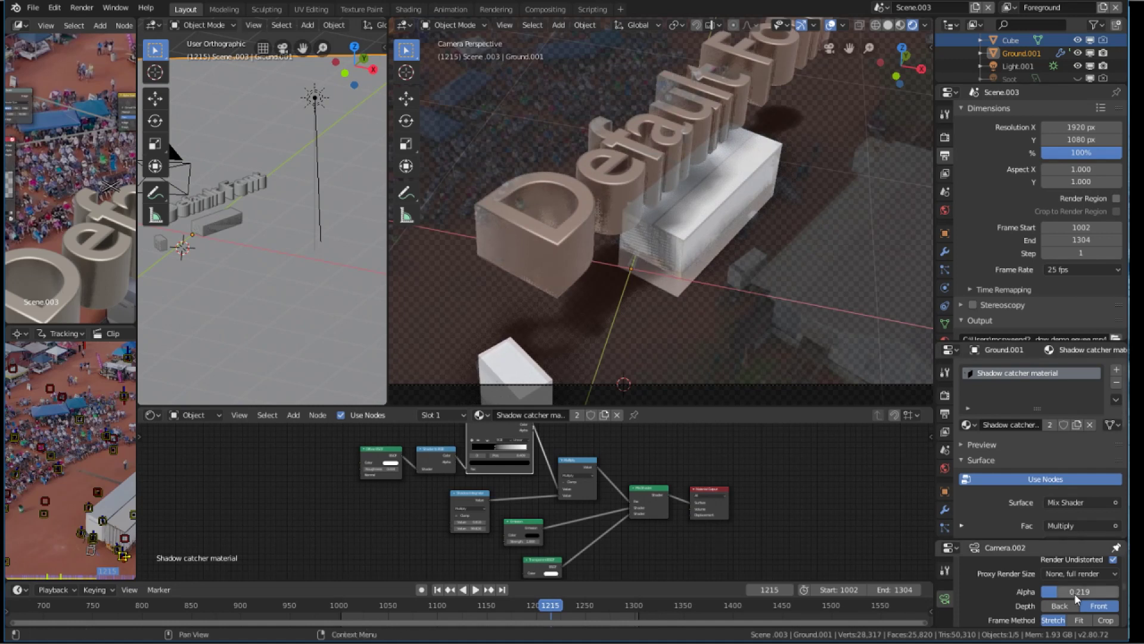
{"action": "scroll", "coordinate": [1028, 585], "scroll_direction": "up", "scroll_amount": 3}
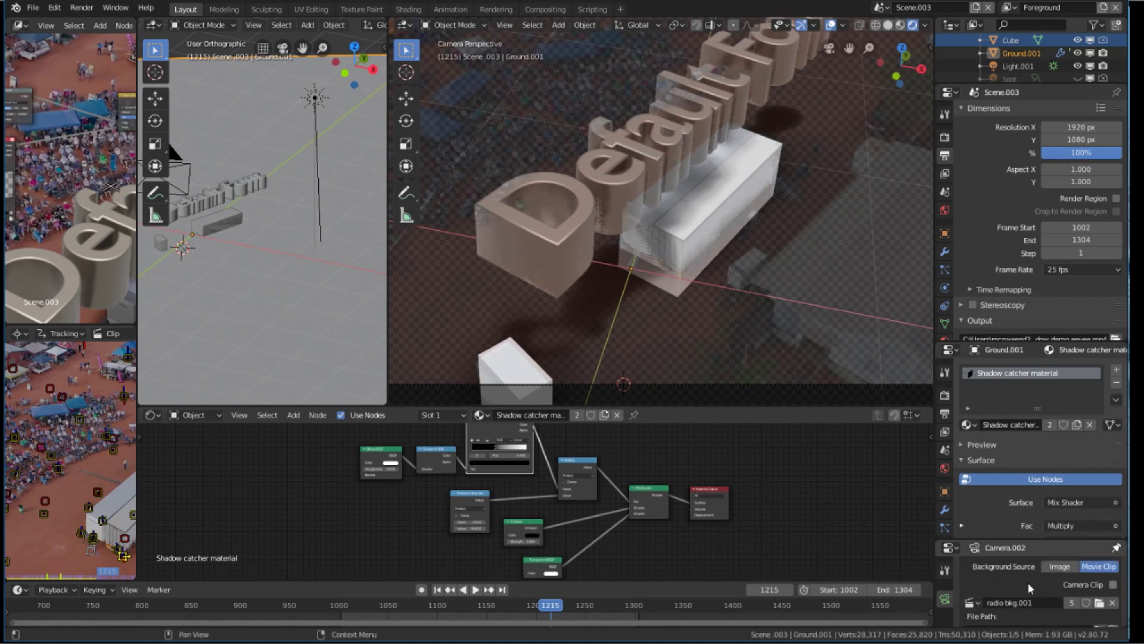
{"action": "scroll", "coordinate": [1027, 582], "scroll_direction": "up", "scroll_amount": 3}
{"action": "left_click", "coordinate": [974, 588]}
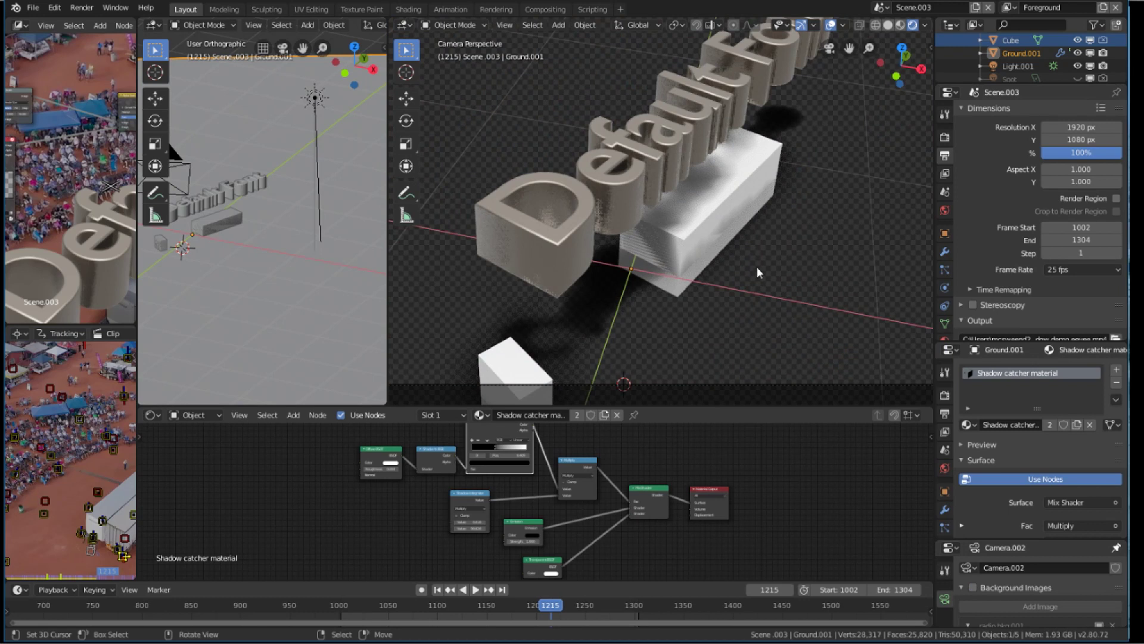
{"action": "scroll", "coordinate": [756, 266], "scroll_direction": "down", "scroll_amount": 3}
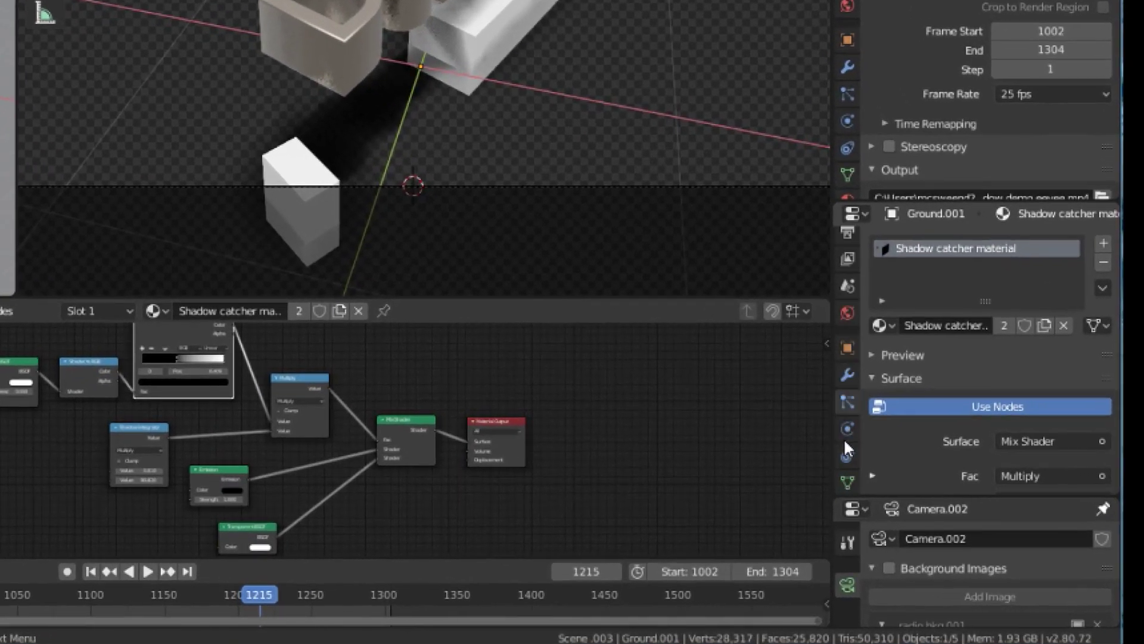
- Change the Shadow catcher material's Blend Mode from Alpha Blend to Opaque and select the cube
{"action": "scroll", "coordinate": [845, 441], "scroll_direction": "down", "scroll_amount": 3}
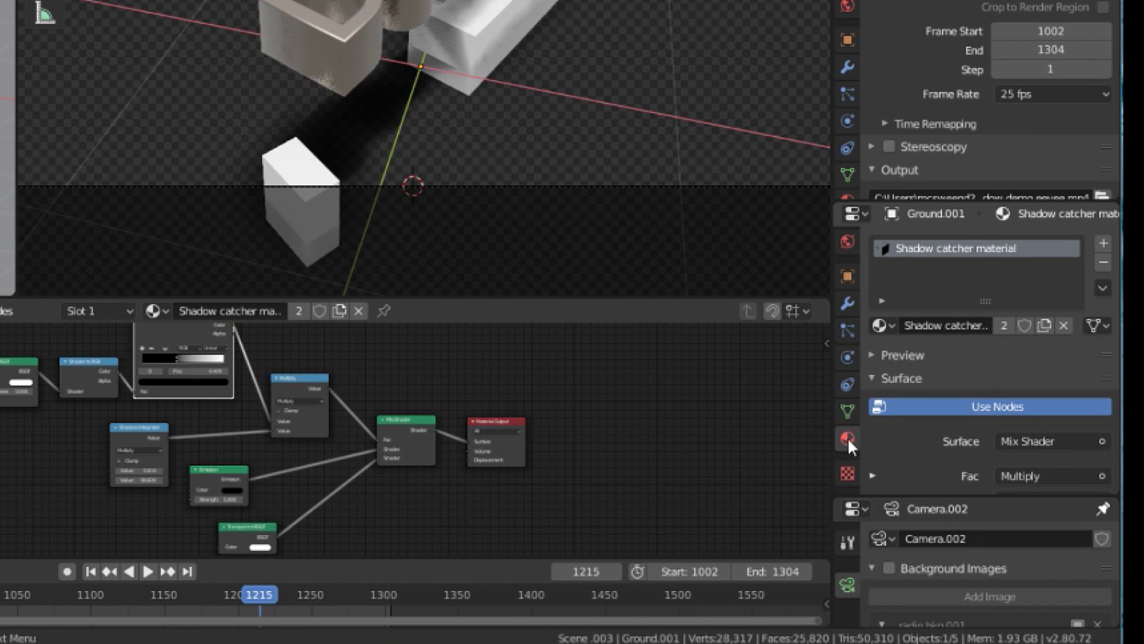
{"action": "scroll", "coordinate": [1021, 353], "scroll_direction": "down", "scroll_amount": 5}
{"action": "scroll", "coordinate": [1021, 357], "scroll_direction": "down", "scroll_amount": 9}
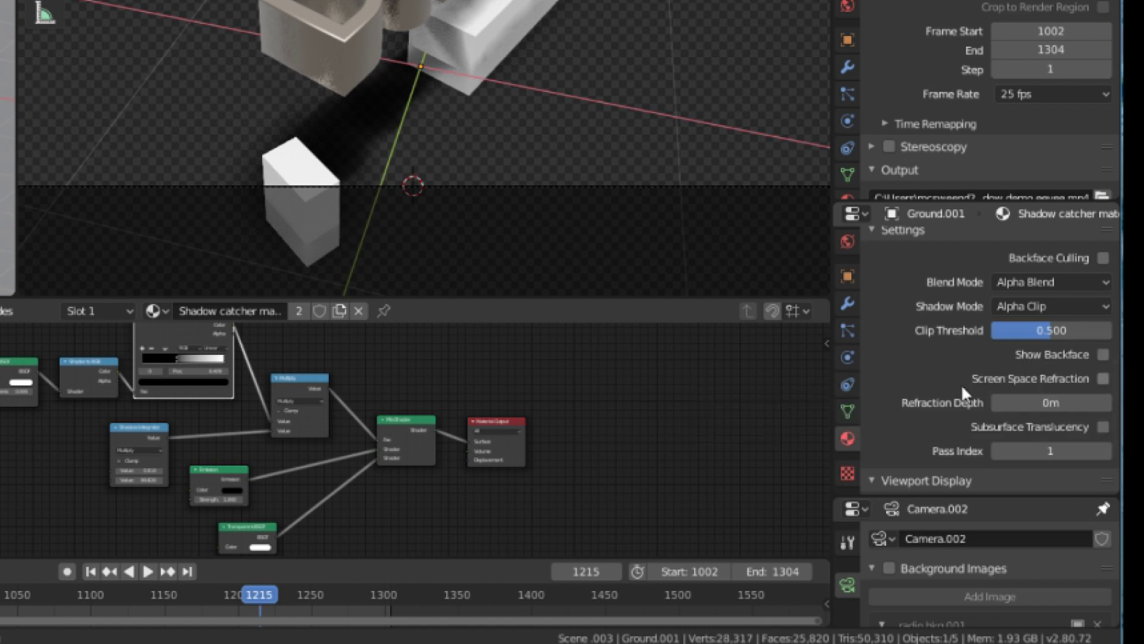
{"action": "left_click", "coordinate": [1050, 282]}
{"action": "left_click", "coordinate": [1031, 303]}
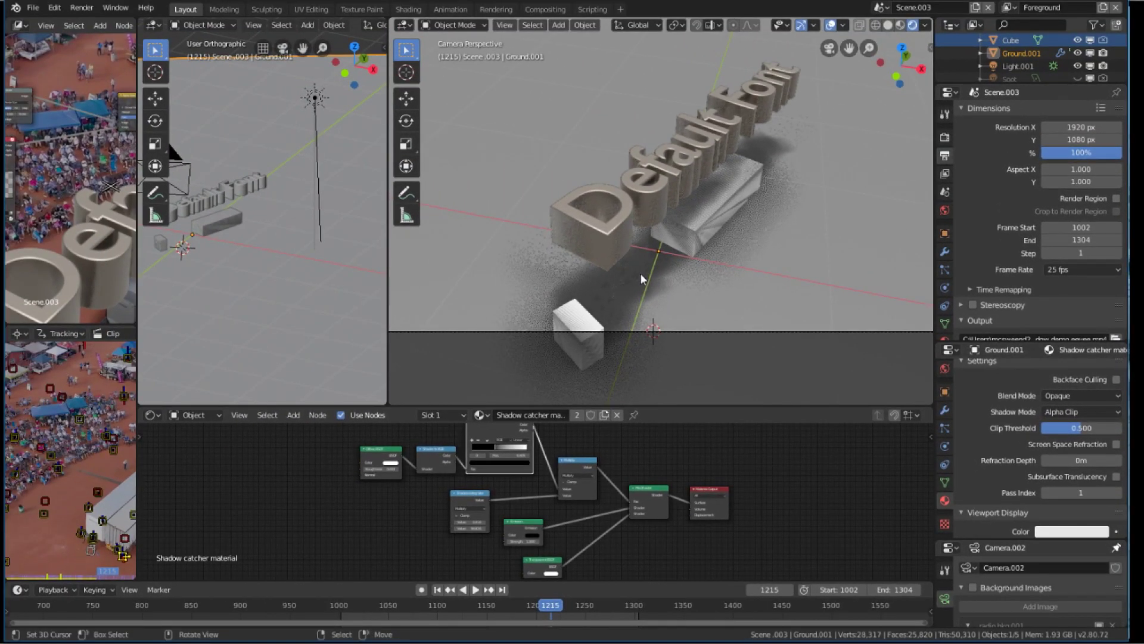
{"action": "left_click", "coordinate": [735, 195]}
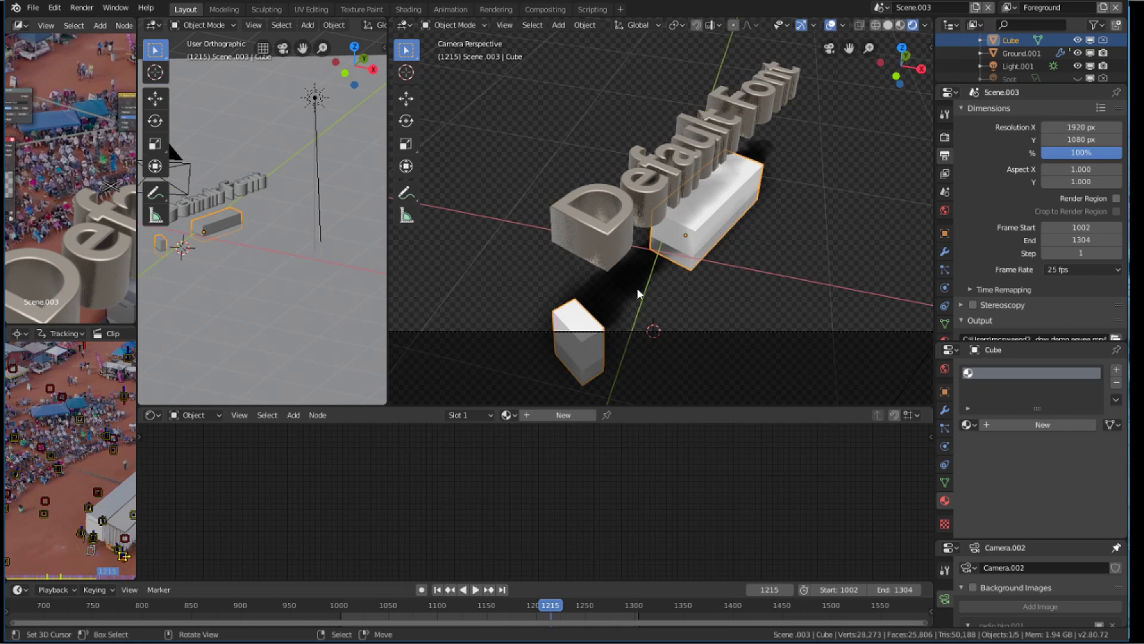
- Assign the existing Shadow catcher material to the cube and orbit to inspect the dark boxes
{"action": "left_click", "coordinate": [506, 415]}
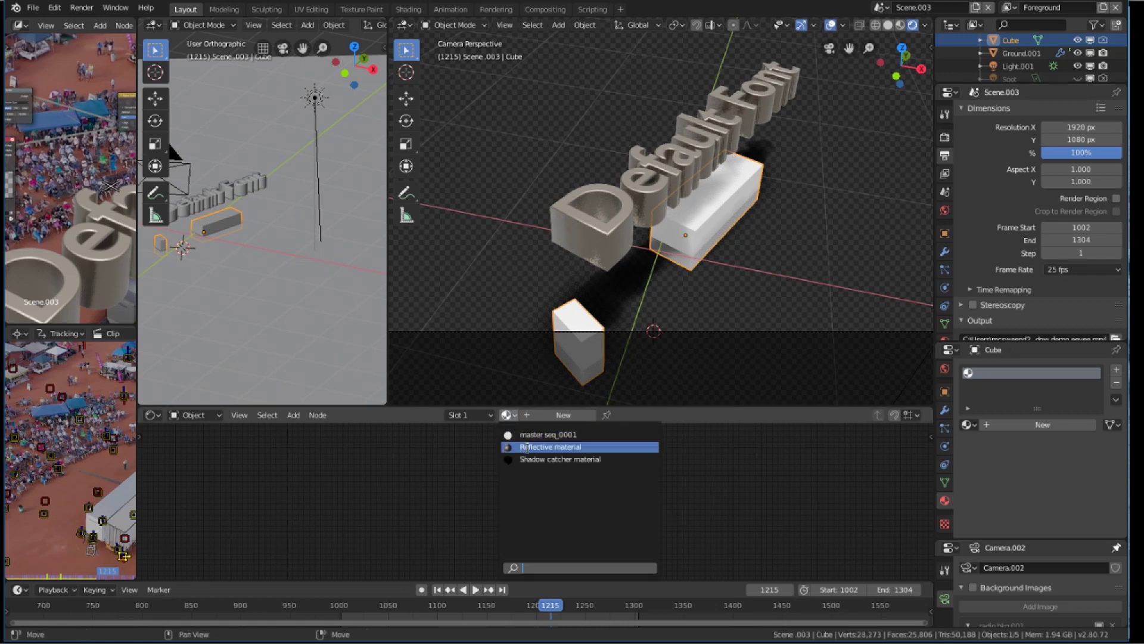
{"action": "left_click", "coordinate": [526, 459]}
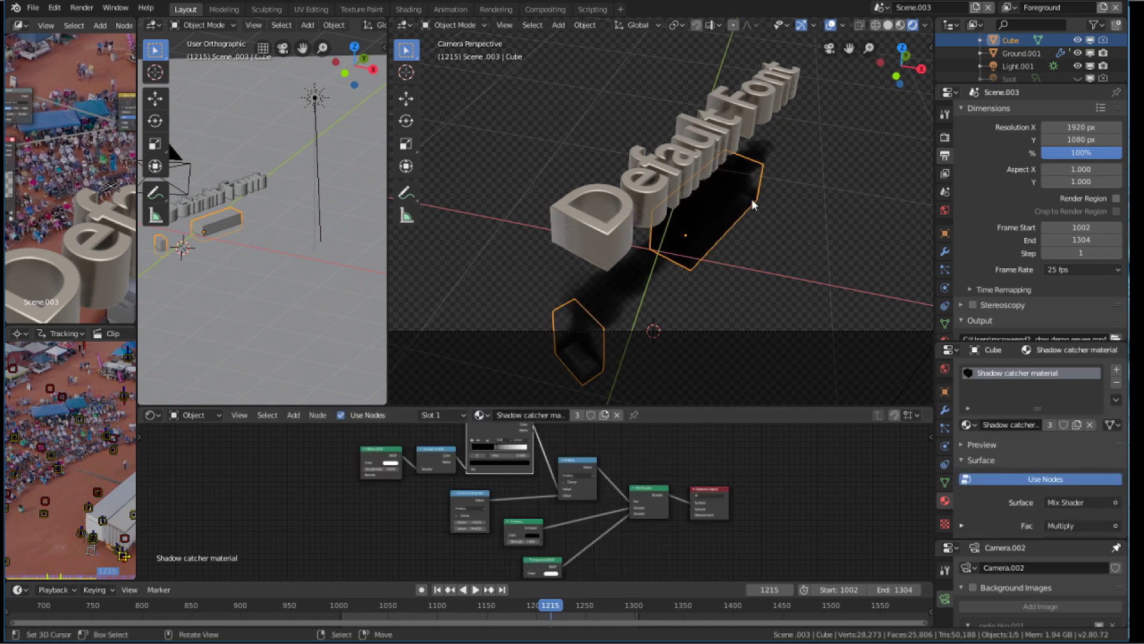
{"action": "scroll", "coordinate": [752, 199], "scroll_direction": "up", "scroll_amount": 5}
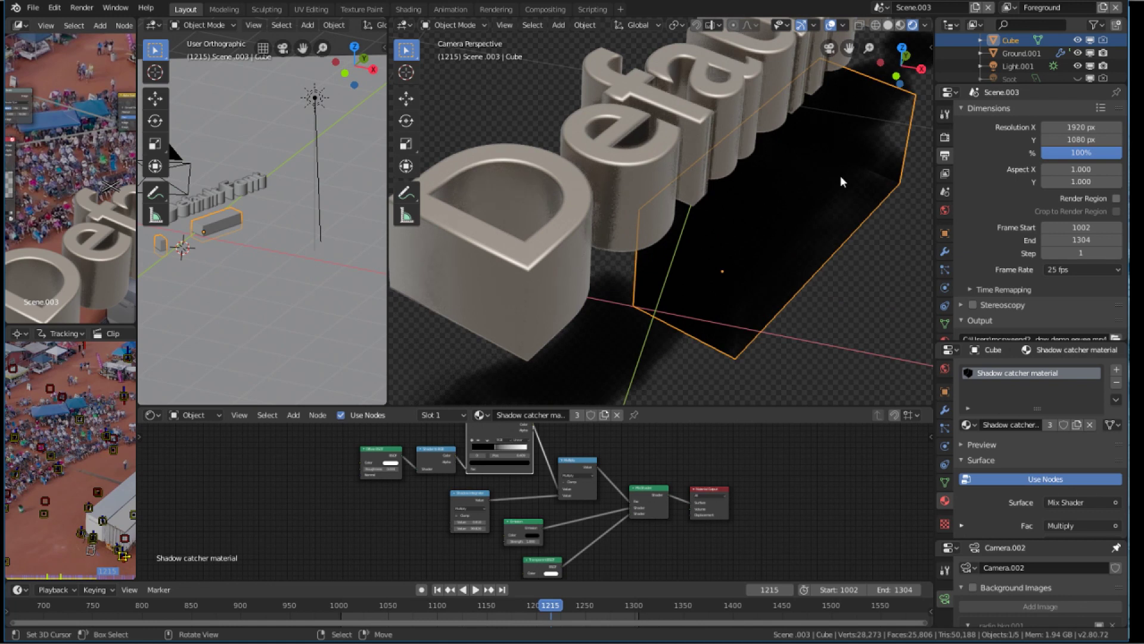
{"action": "middle_click_drag", "start_coordinate": [849, 179], "coordinate": [862, 273], "text": "shift"}
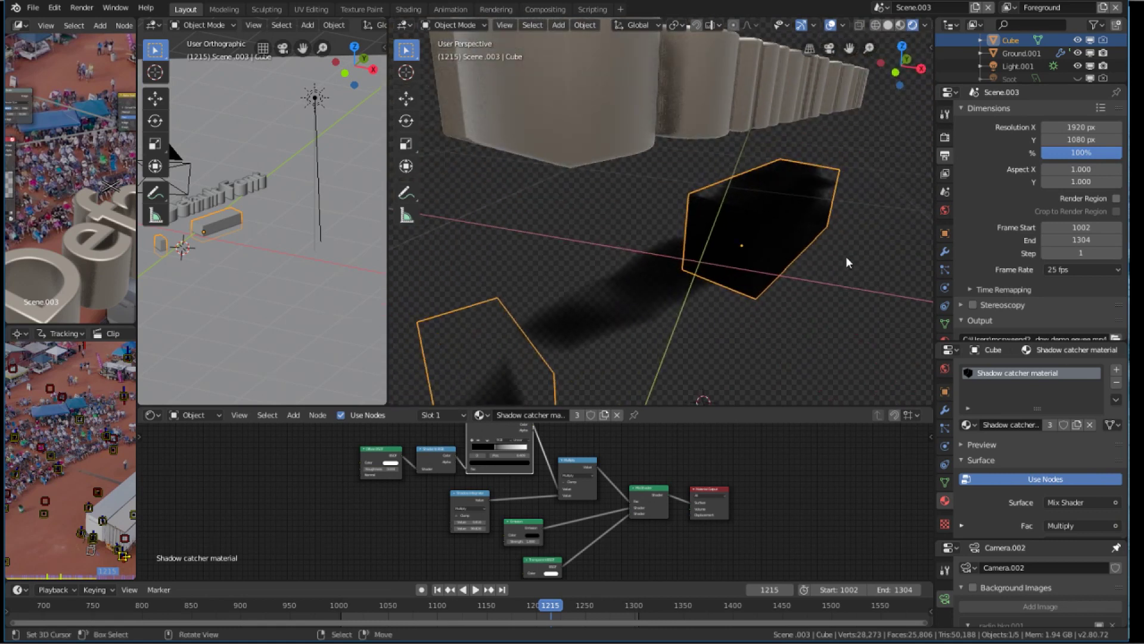
{"action": "middle_click_drag", "start_coordinate": [822, 228], "coordinate": [685, 236]}
{"action": "scroll", "coordinate": [742, 242], "scroll_direction": "down", "scroll_amount": 5}
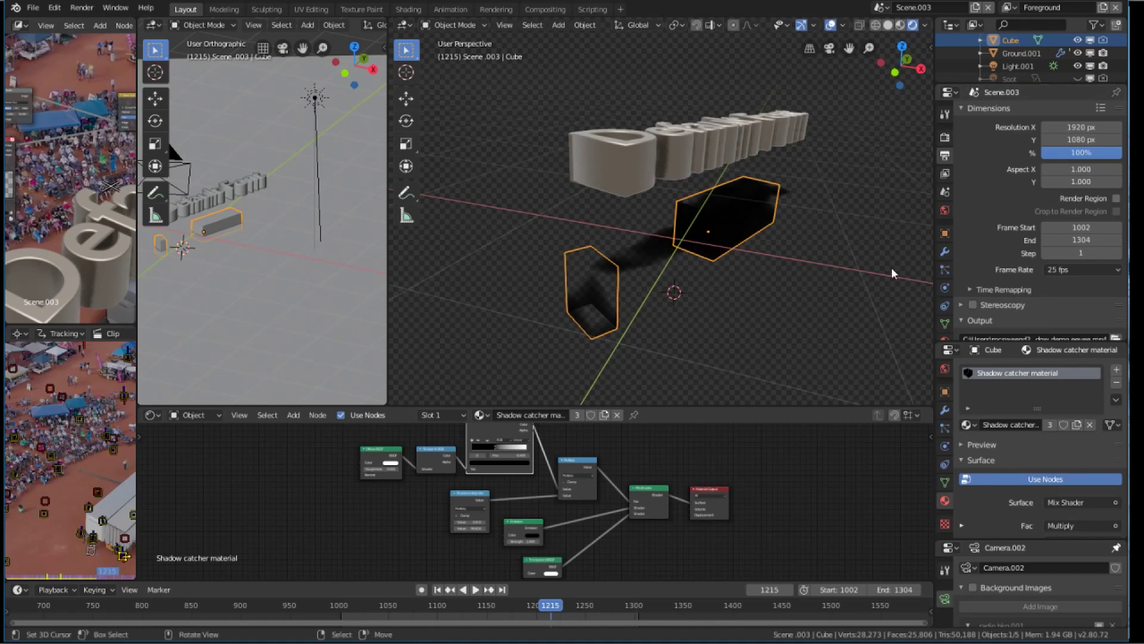
- Undo the cube's material assignment, hide the cubes in the Outliner, and select Ground.001
{"action": "left_click", "coordinate": [581, 198]}
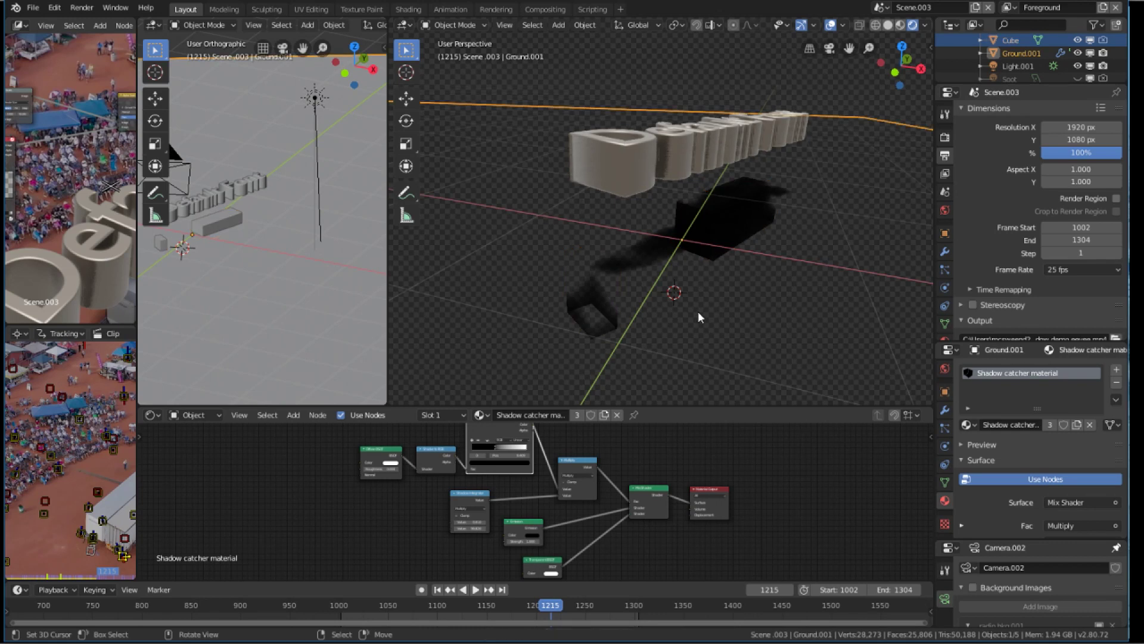
{"action": "key", "text": "ctrl+z"}
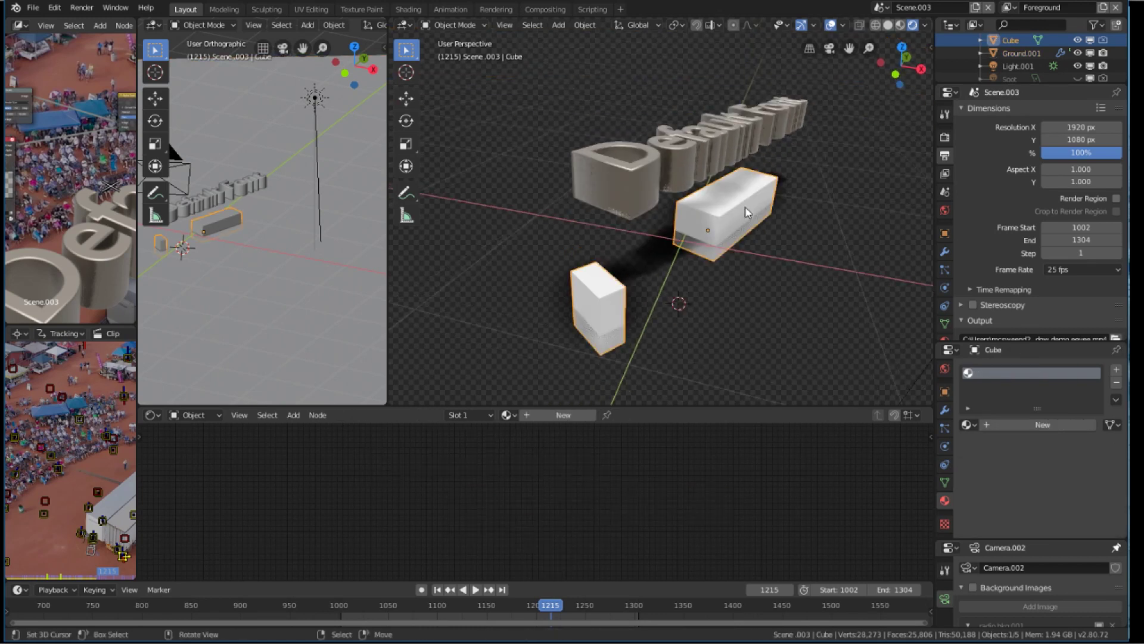
{"action": "left_click", "coordinate": [1076, 39]}
{"action": "left_click", "coordinate": [755, 264]}
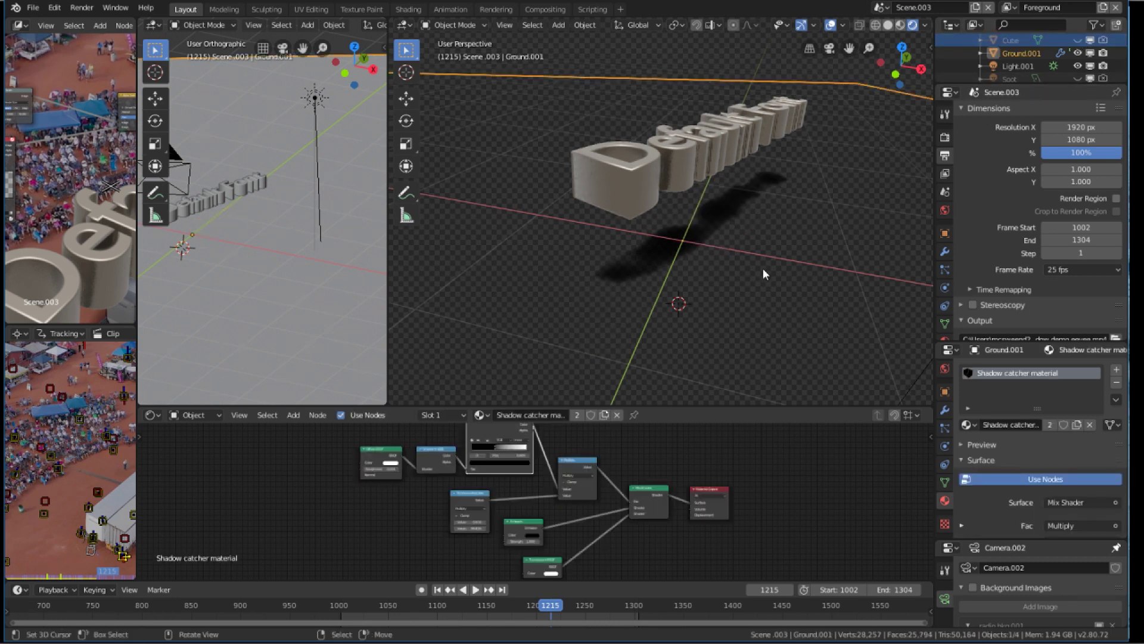
{"action": "middle_click_drag", "start_coordinate": [763, 268], "coordinate": [668, 281]}
{"action": "scroll", "coordinate": [743, 230], "scroll_direction": "up", "scroll_amount": 3}
{"action": "scroll", "coordinate": [731, 243], "scroll_direction": "up", "scroll_amount": 2}
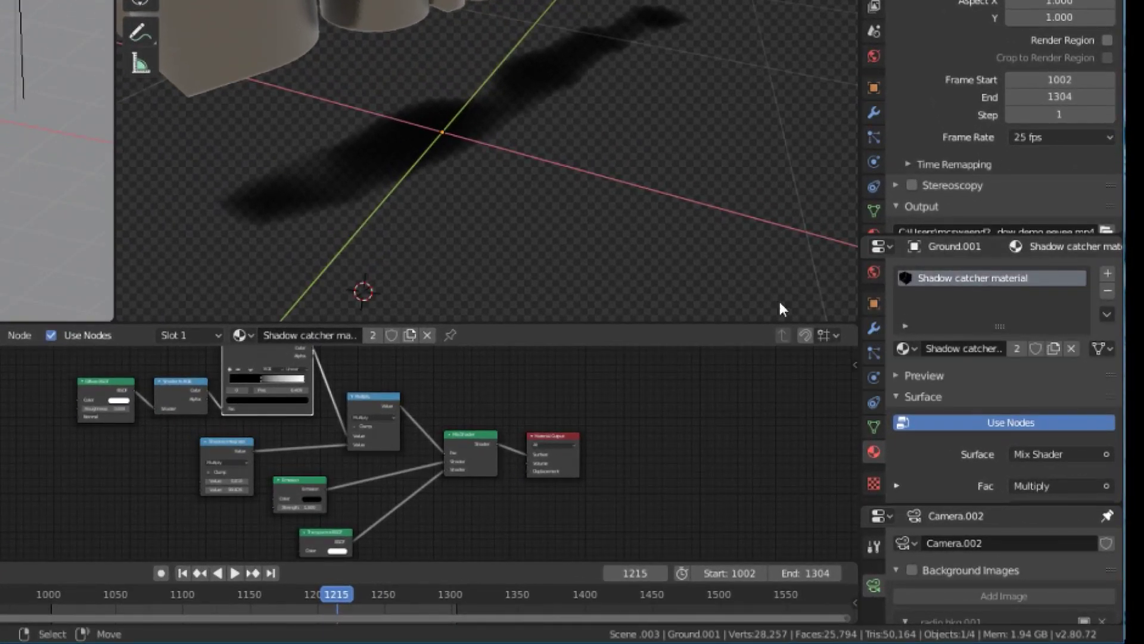
- Show Ground.001's Difference Boolean modifier in the viewport and look through the camera
{"action": "left_click", "coordinate": [874, 327]}
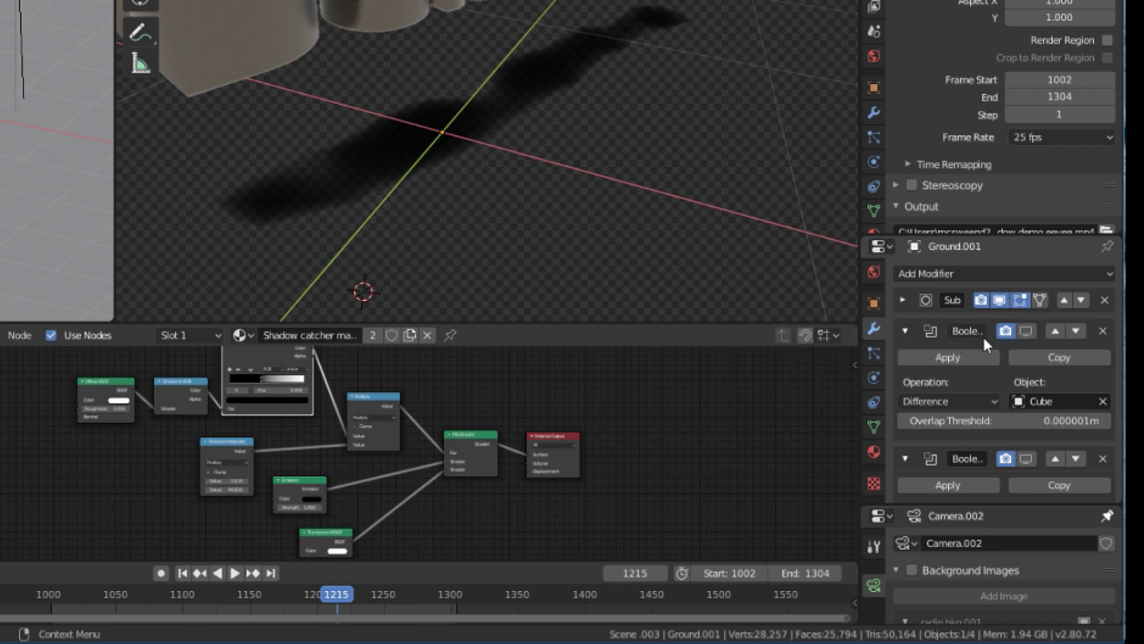
{"action": "left_click", "coordinate": [1025, 332]}
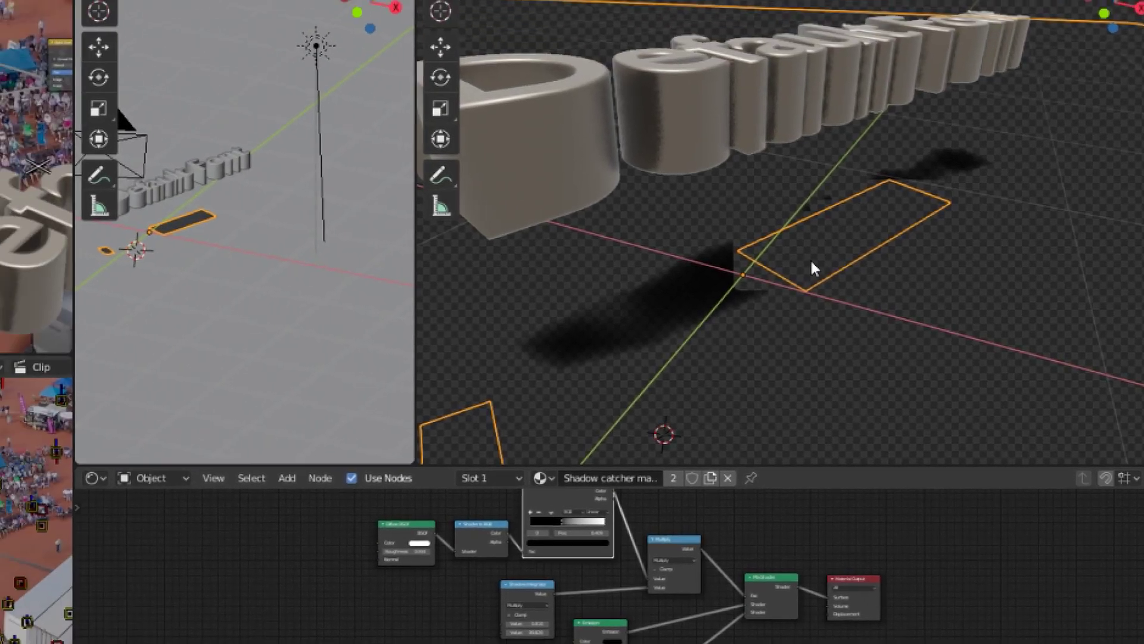
{"action": "key", "text": "KP_0"}
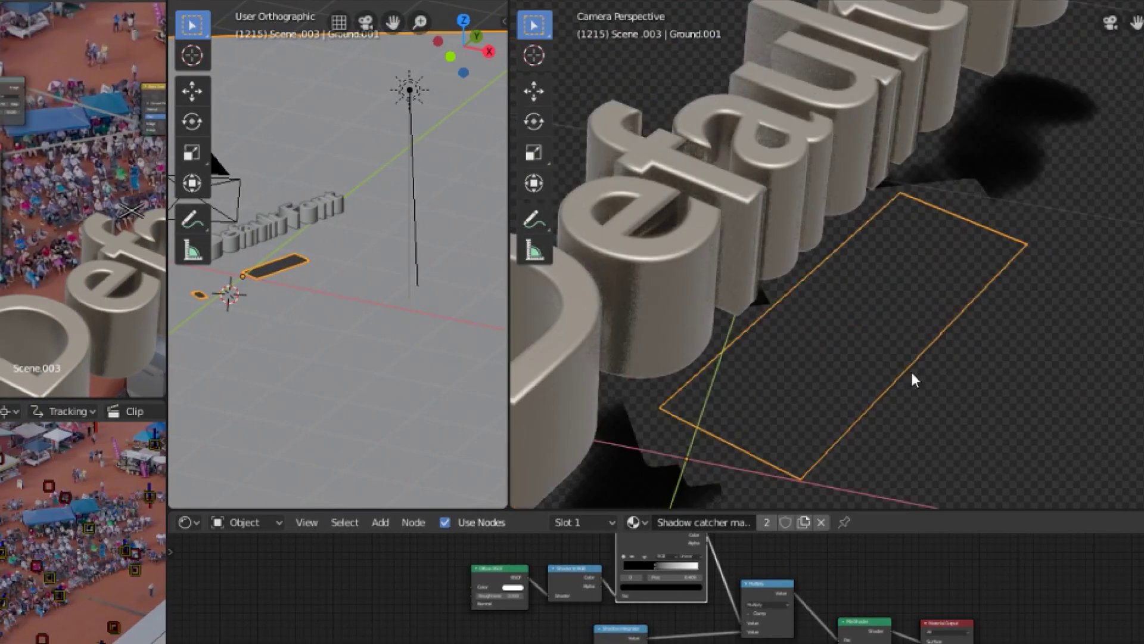
{"action": "scroll", "coordinate": [911, 369], "scroll_direction": "down", "scroll_amount": 3}
{"action": "scroll", "coordinate": [913, 376], "scroll_direction": "down", "scroll_amount": 2}
{"action": "scroll", "coordinate": [915, 375], "scroll_direction": "up", "scroll_amount": 2}
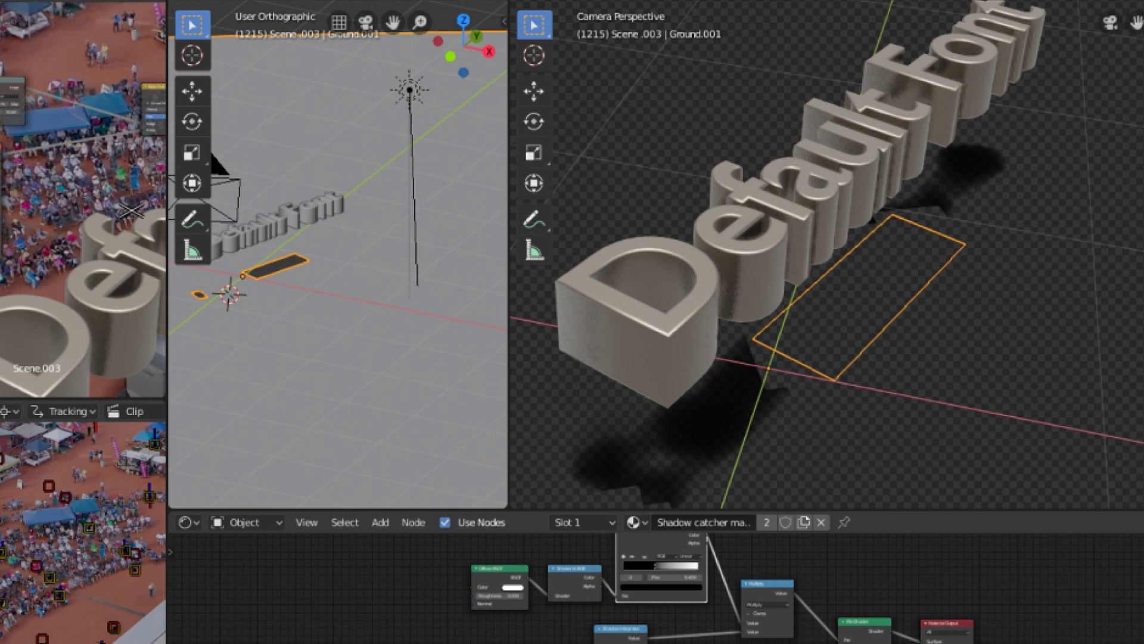
- Show the Union Boolean with Cube in the viewport and orbit around the text
{"action": "left_click", "coordinate": [1143, 12]}
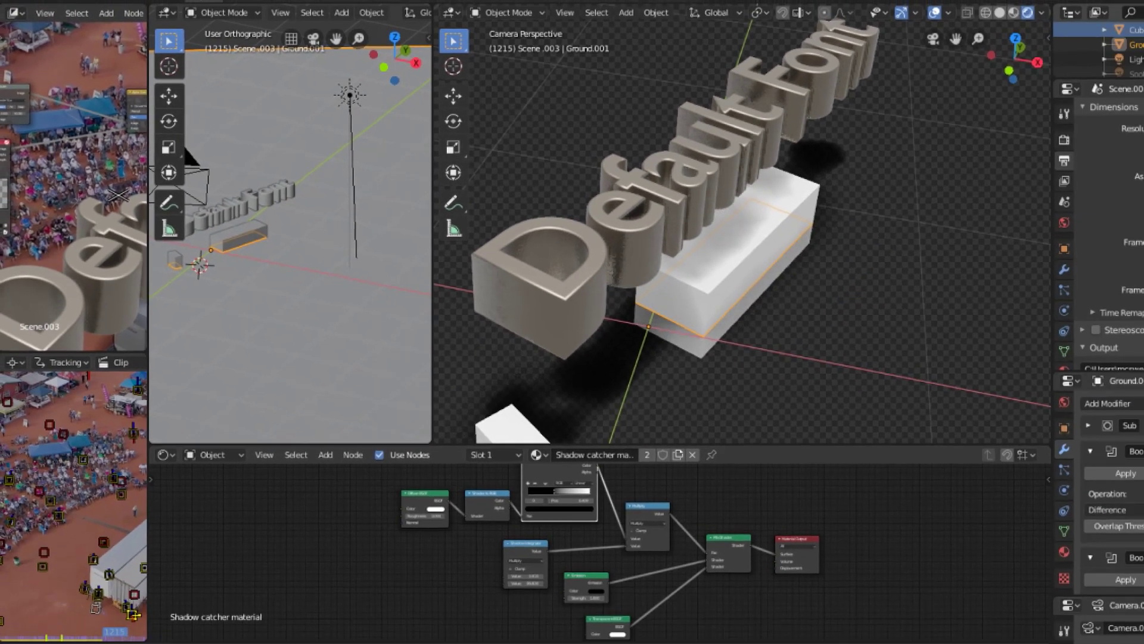
{"action": "left_click", "coordinate": [1143, 12]}
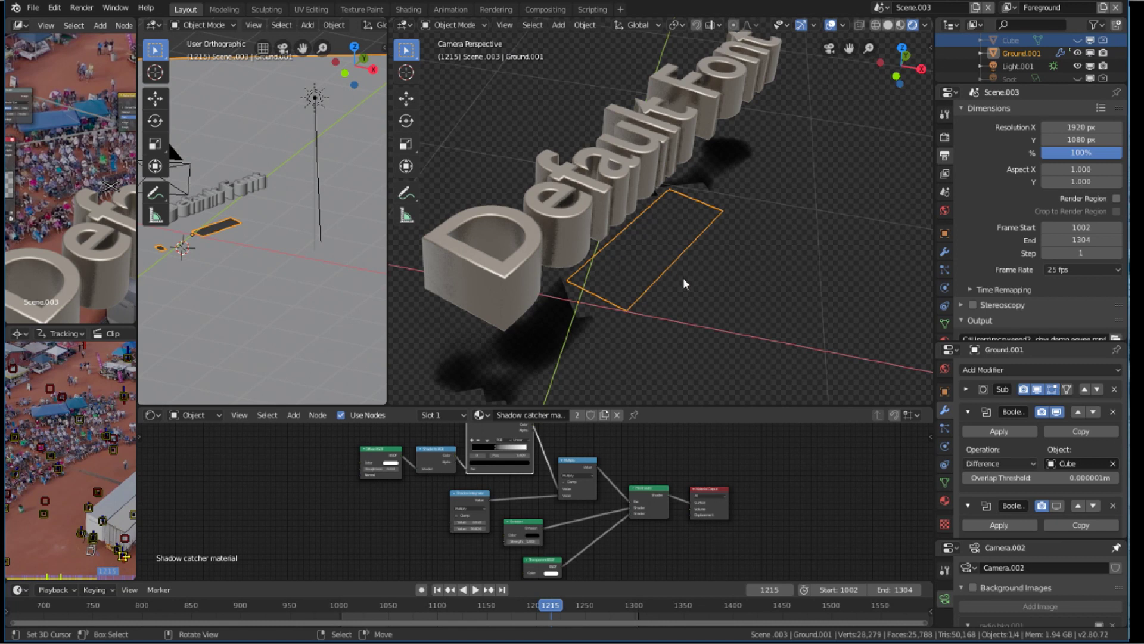
{"action": "scroll", "coordinate": [1007, 476], "scroll_direction": "down", "scroll_amount": 2}
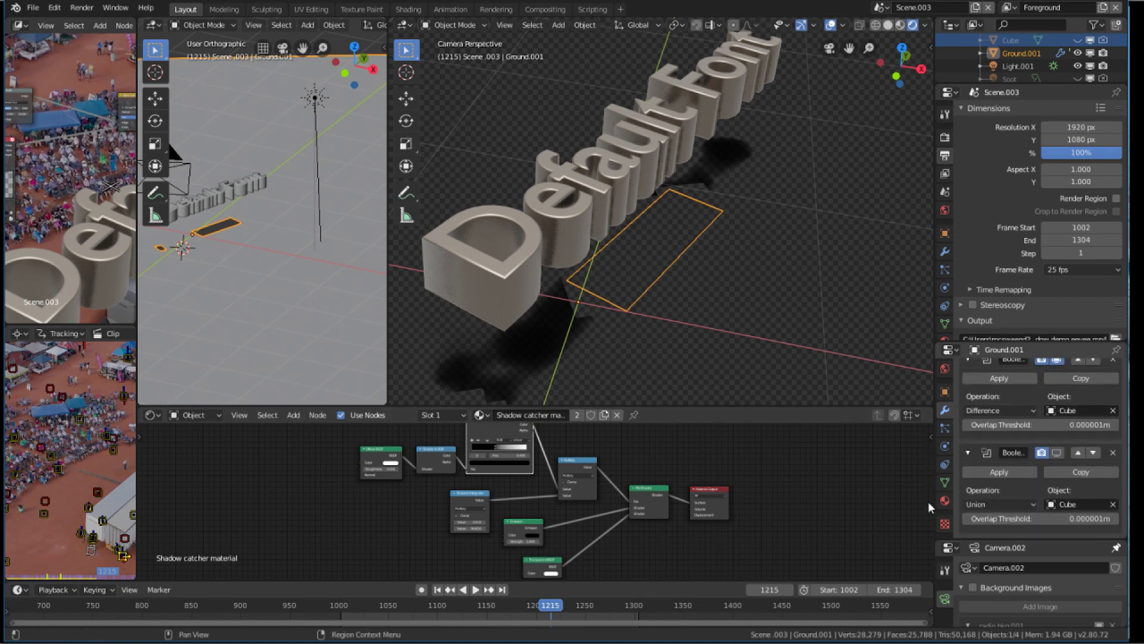
{"action": "left_click", "coordinate": [1056, 452]}
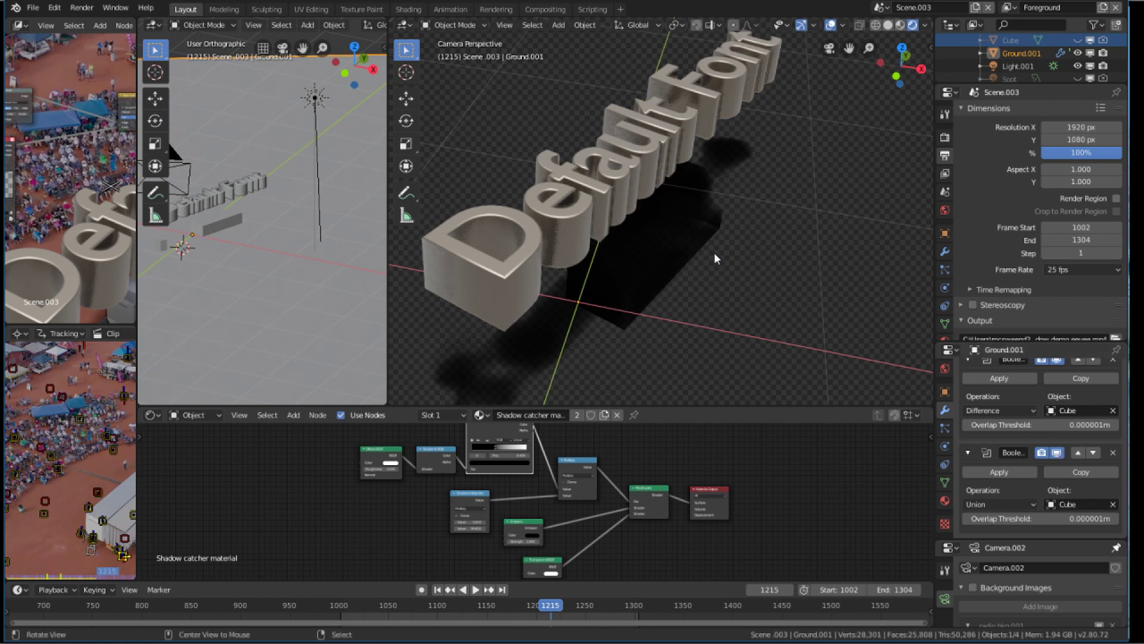
{"action": "middle_click_drag", "start_coordinate": [743, 289], "coordinate": [704, 270]}
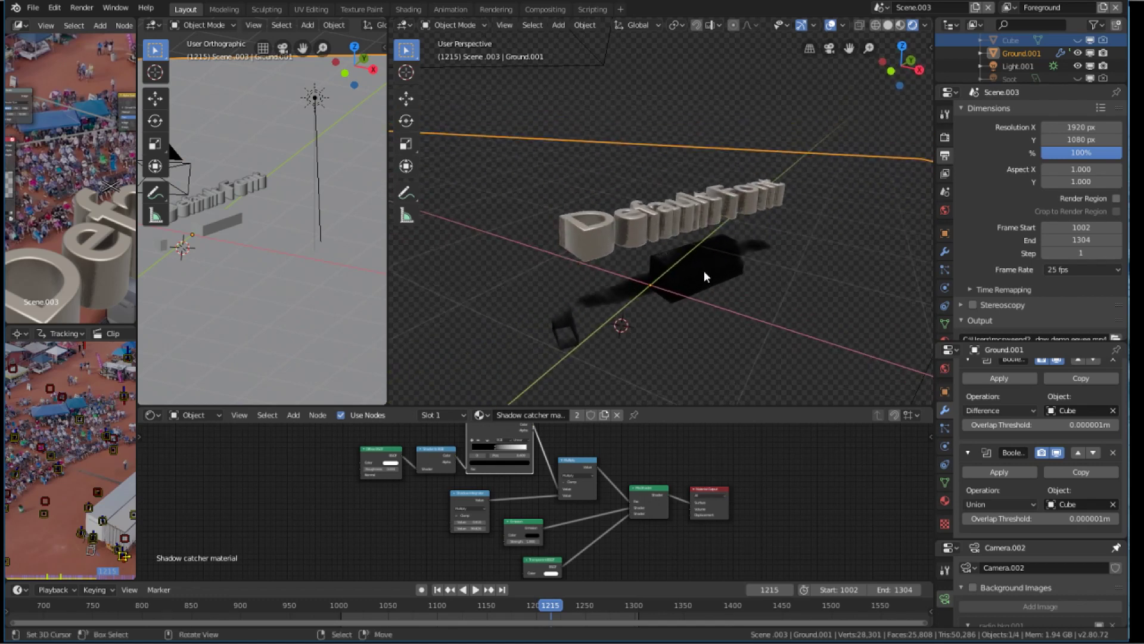
{"action": "scroll", "coordinate": [703, 271], "scroll_direction": "up", "scroll_amount": 2}
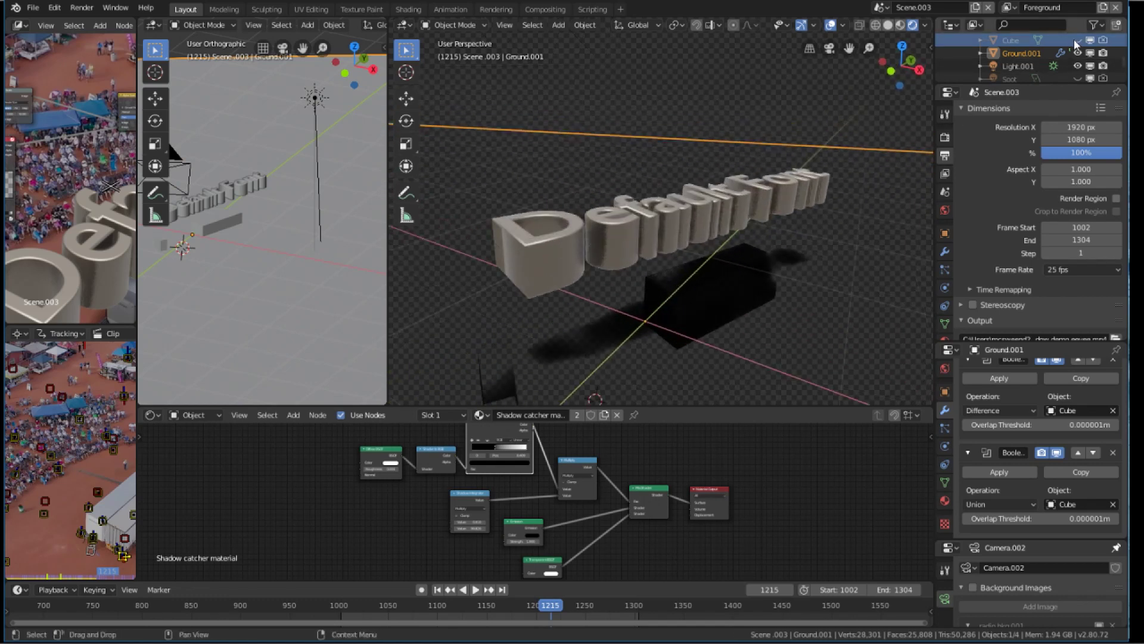
{"action": "middle_click_drag", "start_coordinate": [653, 376], "coordinate": [714, 320]}
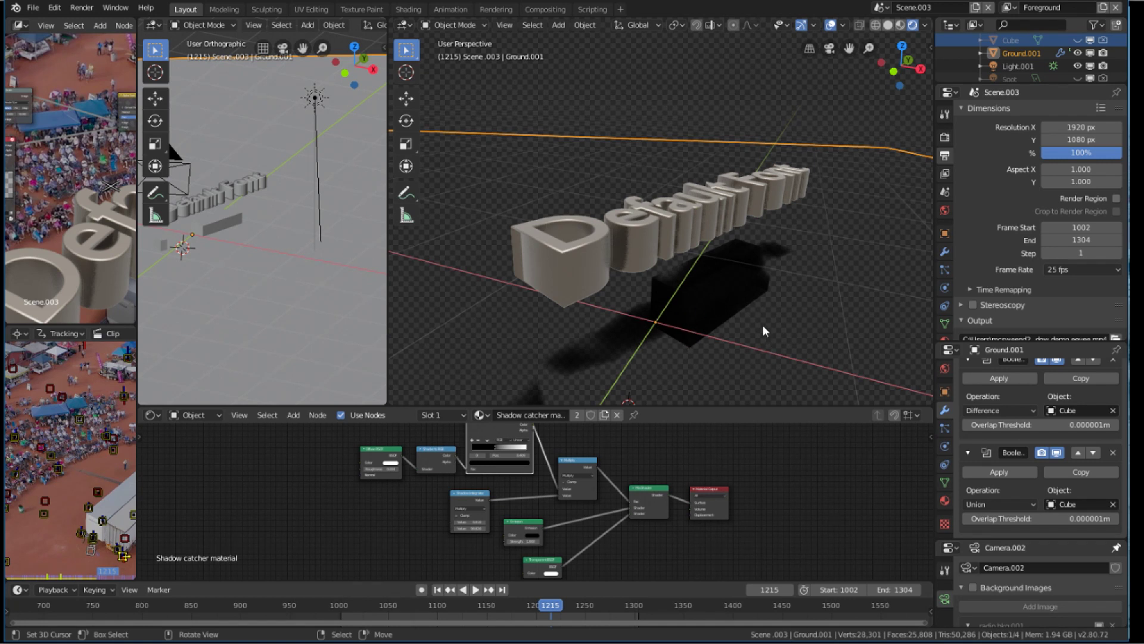
- Keep the Shadow catcher Blend Mode on Alpha Blend and turn off Show Backface
{"action": "left_click", "coordinate": [945, 502]}
{"action": "scroll", "coordinate": [999, 465], "scroll_direction": "down", "scroll_amount": 5}
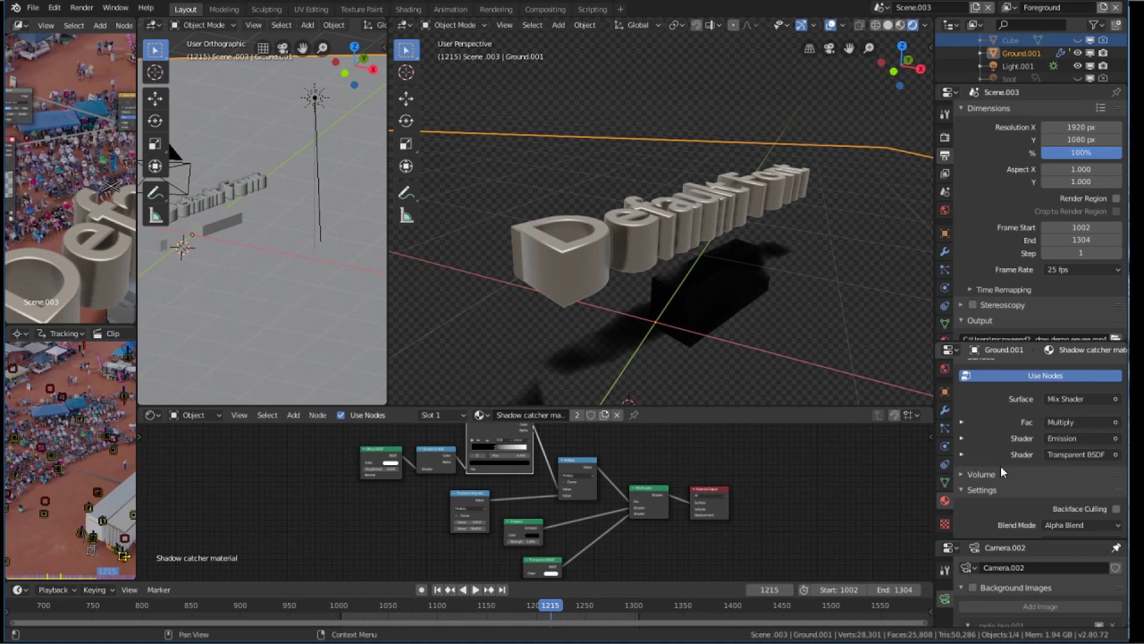
{"action": "scroll", "coordinate": [1000, 466], "scroll_direction": "down", "scroll_amount": 5}
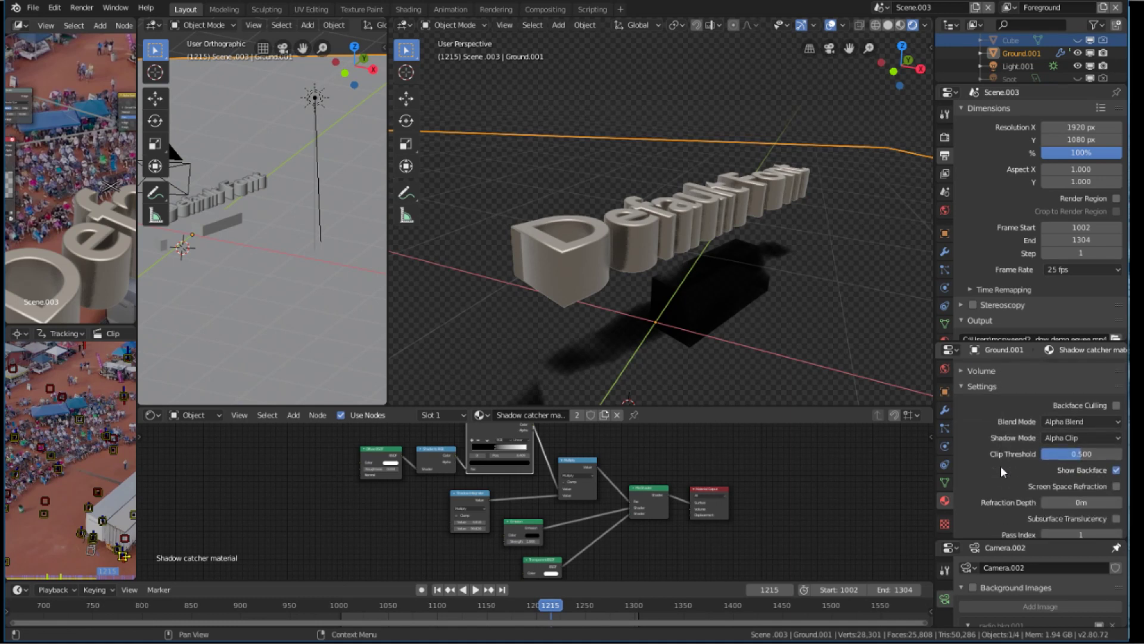
{"action": "left_click", "coordinate": [1054, 422]}
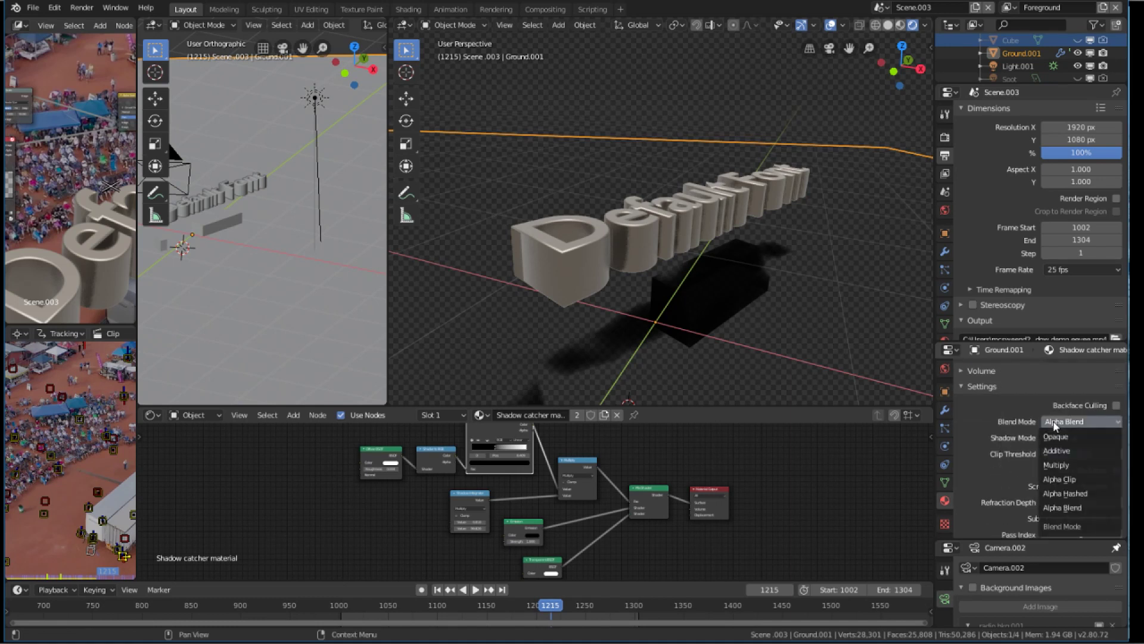
{"action": "left_click", "coordinate": [1063, 507]}
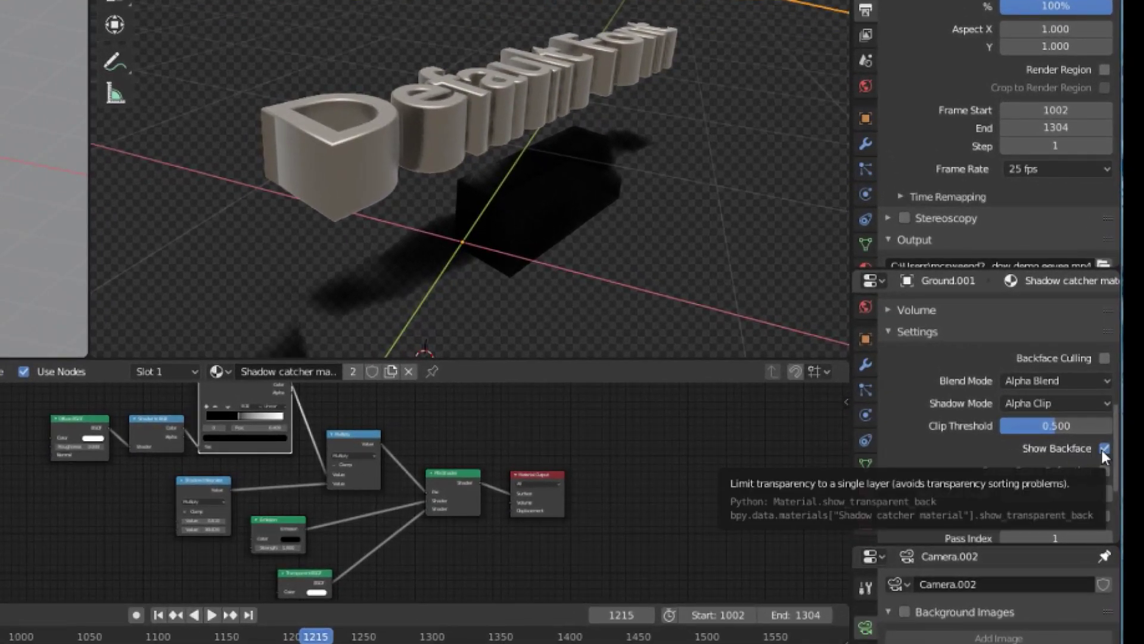
{"action": "left_click", "coordinate": [1102, 447]}
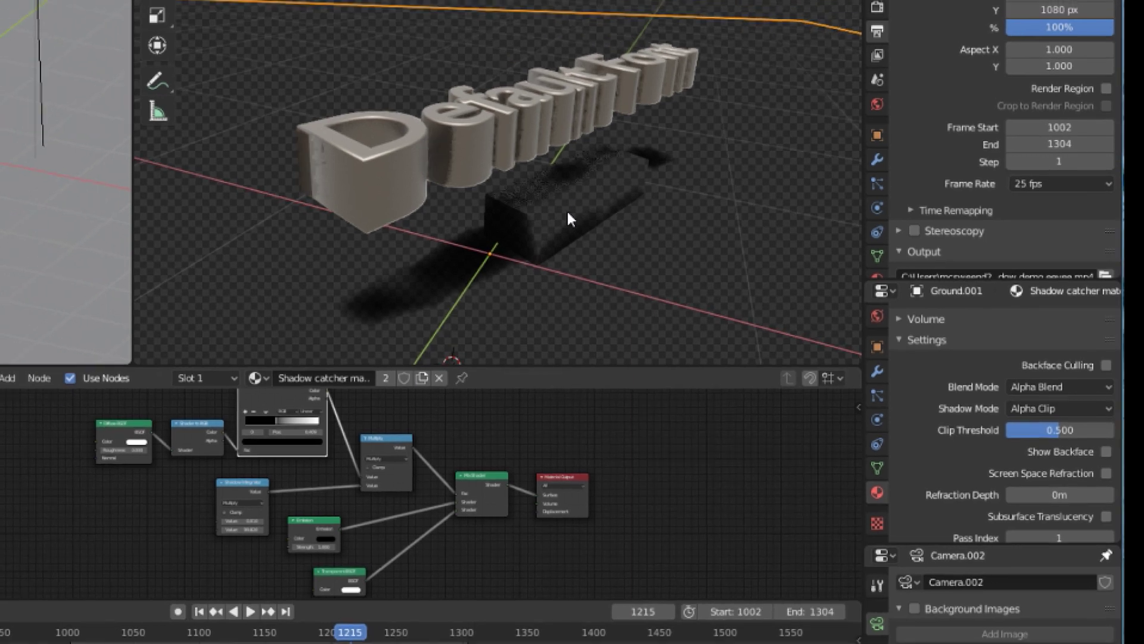
{"action": "middle_click_drag", "start_coordinate": [548, 197], "coordinate": [388, 181]}
{"action": "middle_click_drag", "start_coordinate": [500, 242], "coordinate": [669, 285]}
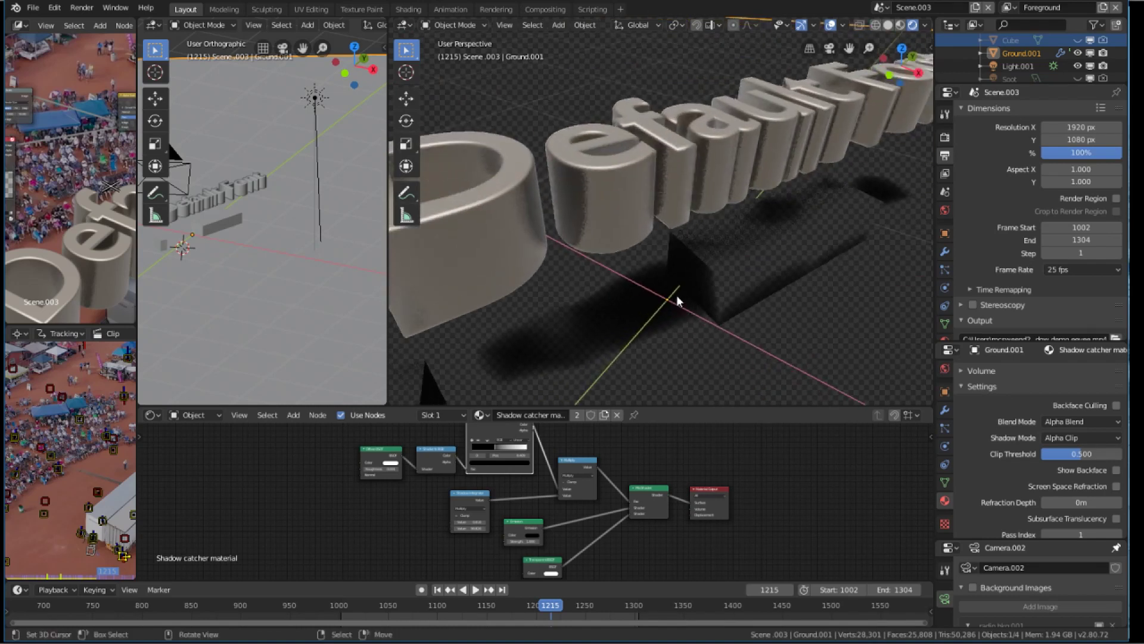
- View the Default Font text and its shadow through the scene camera, framed slightly up and right
{"action": "scroll", "coordinate": [659, 281], "scroll_direction": "down", "scroll_amount": 8}
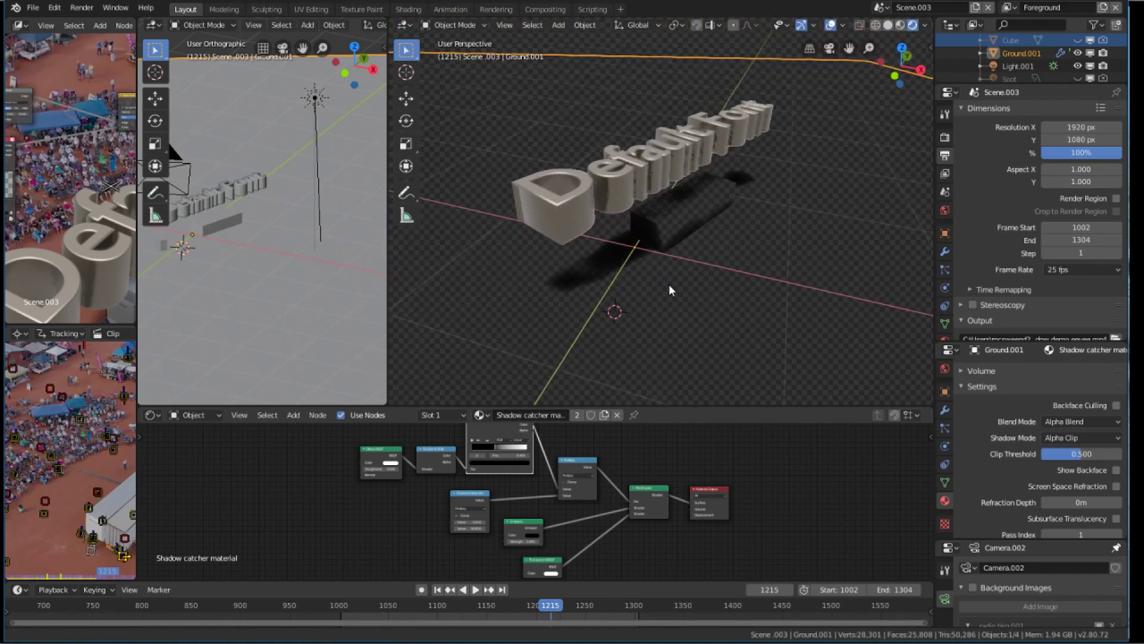
{"action": "key", "text": "KP_0"}
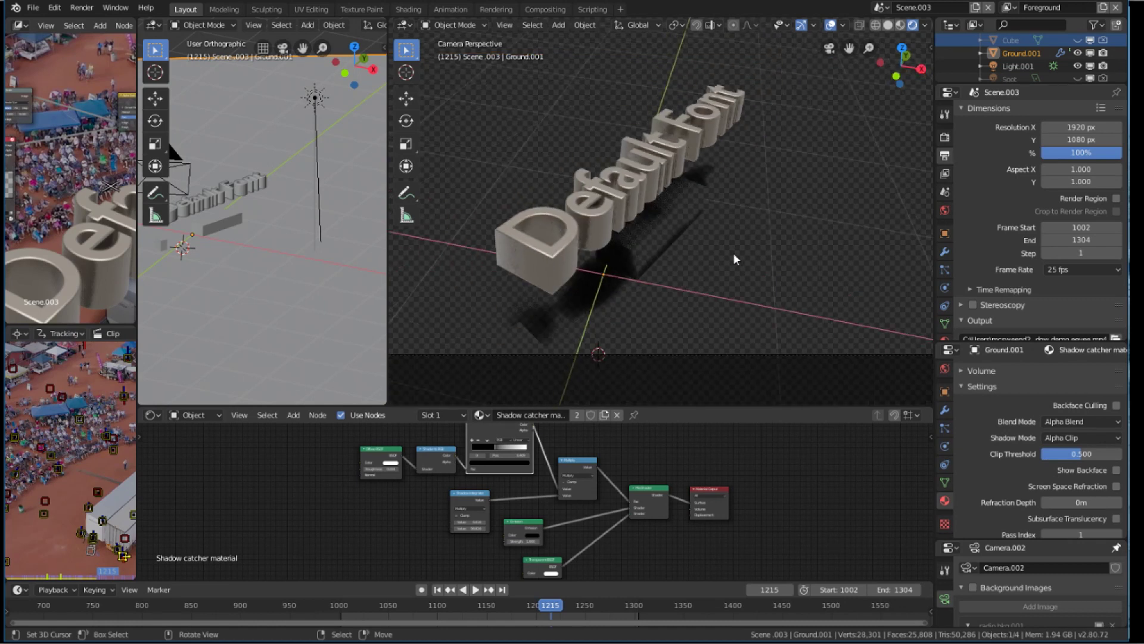
{"action": "middle_click_drag", "start_coordinate": [733, 252], "coordinate": [742, 224], "text": "shift"}
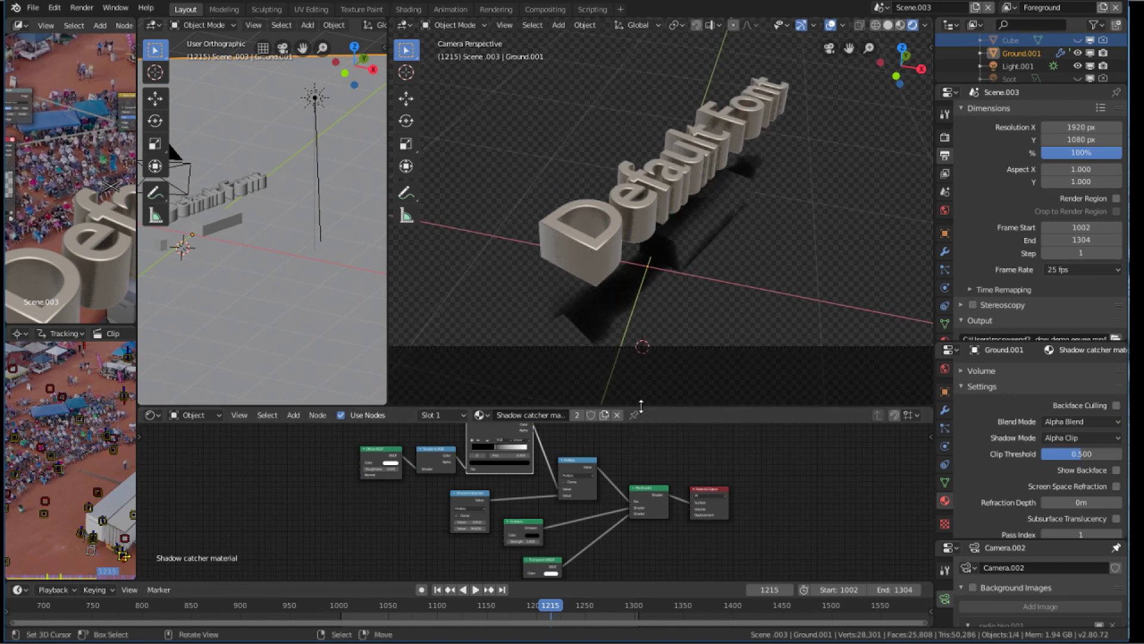
- Enlarge the Shader Editor, fit all nodes, and set the material's Blend Mode to Opaque
{"action": "left_click_drag", "start_coordinate": [641, 405], "coordinate": [641, 220]}
{"action": "key", "text": "Home"}
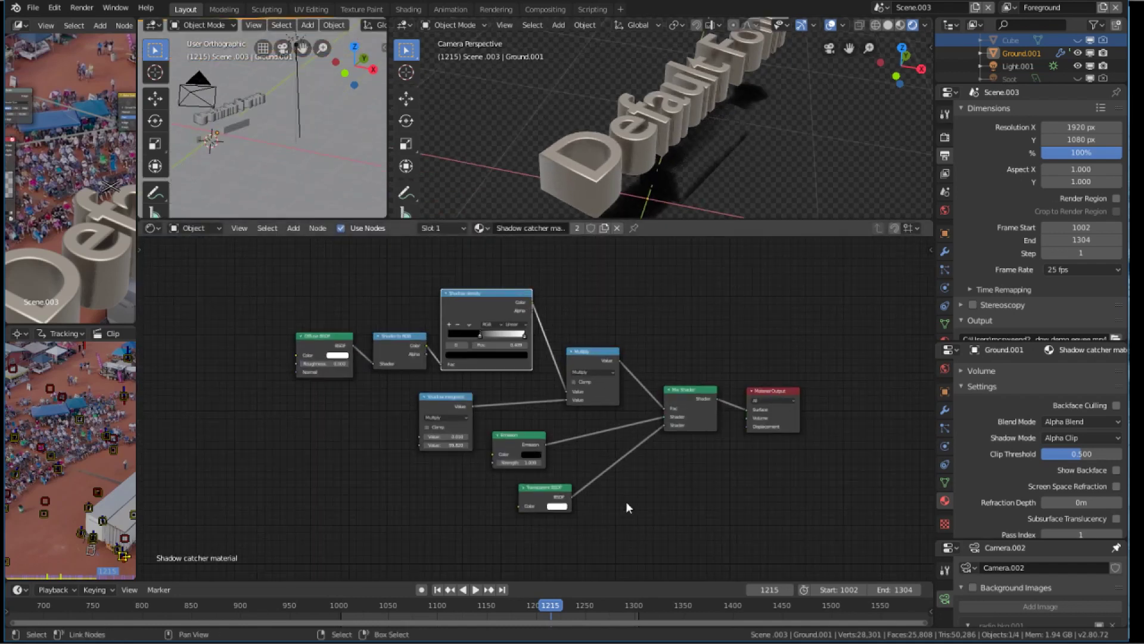
{"action": "scroll", "coordinate": [629, 508], "scroll_direction": "up", "scroll_amount": 3}
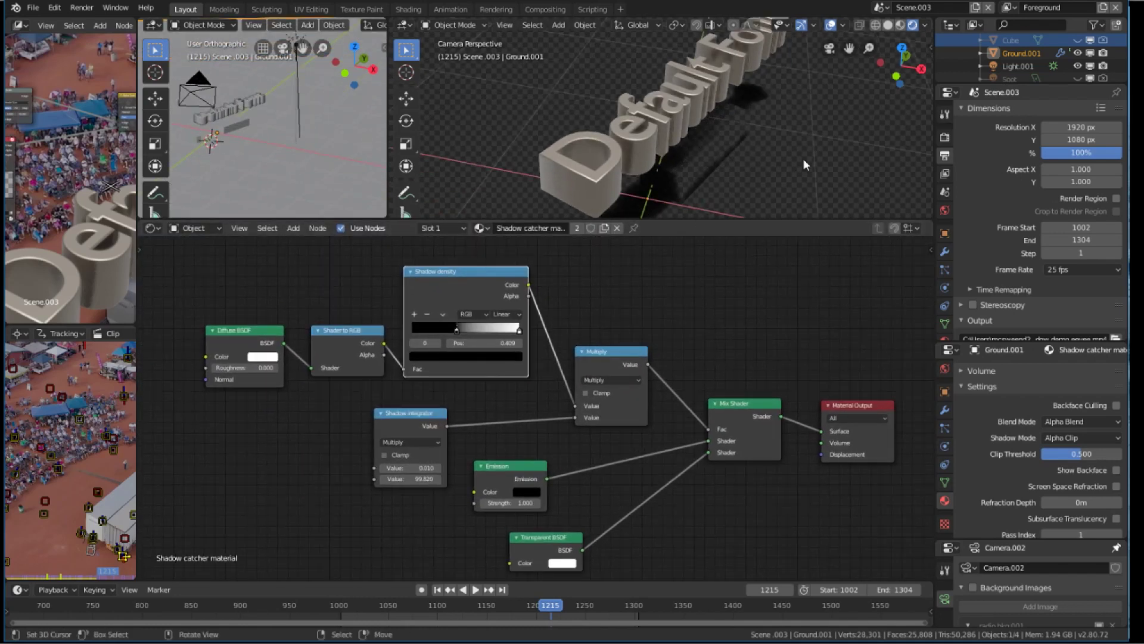
{"action": "left_click", "coordinate": [1070, 422]}
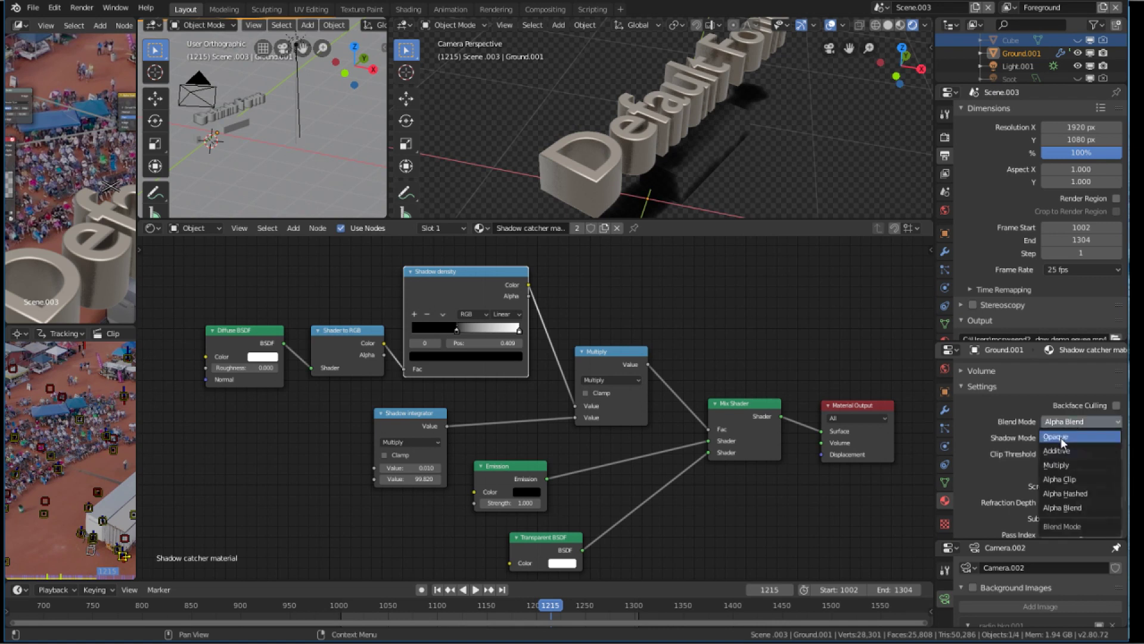
{"action": "left_click", "coordinate": [1061, 438]}
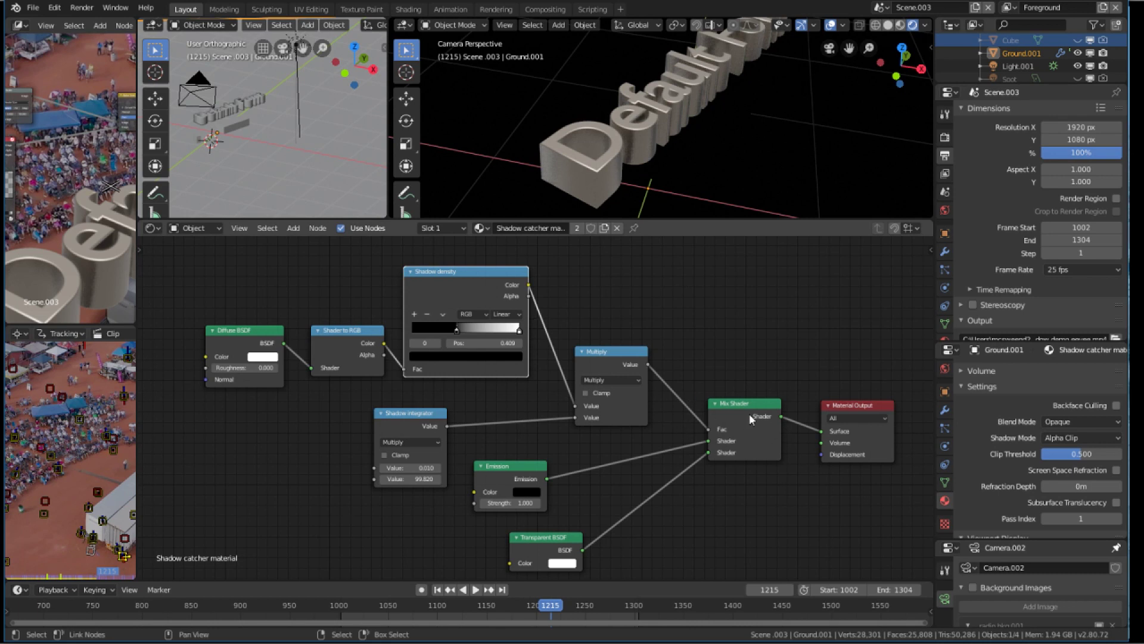
- Space out the Transparent BSDF, Emission, Mix Shader, Multiply and Diffuse BSDF nodes
{"action": "left_click_drag", "start_coordinate": [552, 549], "coordinate": [621, 509]}
{"action": "left_click_drag", "start_coordinate": [518, 469], "coordinate": [548, 447]}
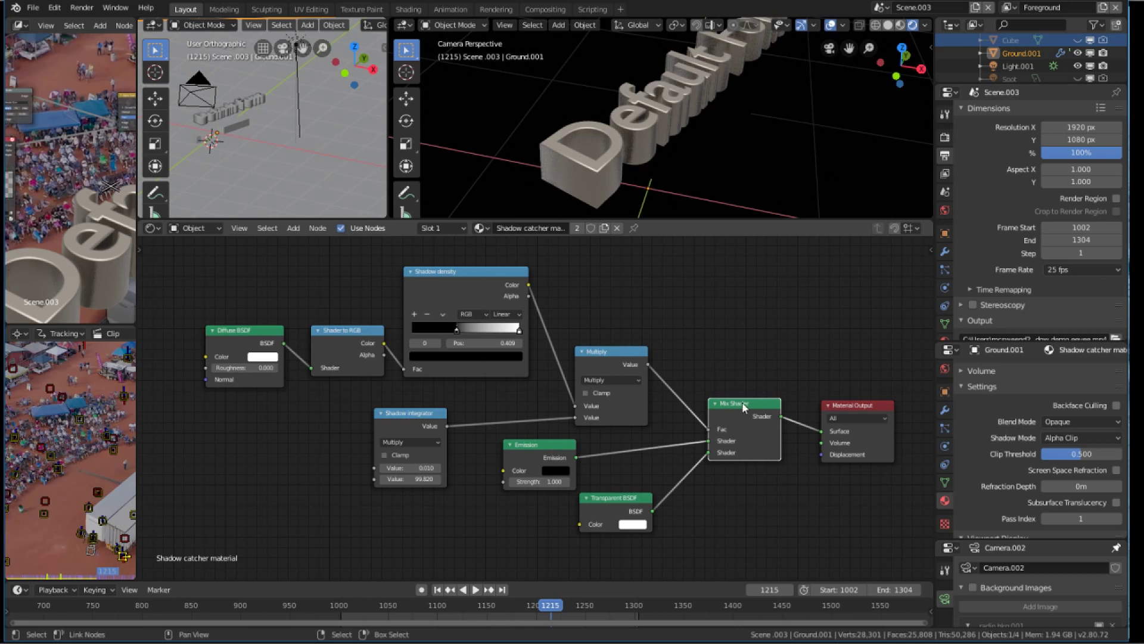
{"action": "left_click_drag", "start_coordinate": [742, 402], "coordinate": [747, 401]}
{"action": "left_click_drag", "start_coordinate": [603, 364], "coordinate": [604, 356]}
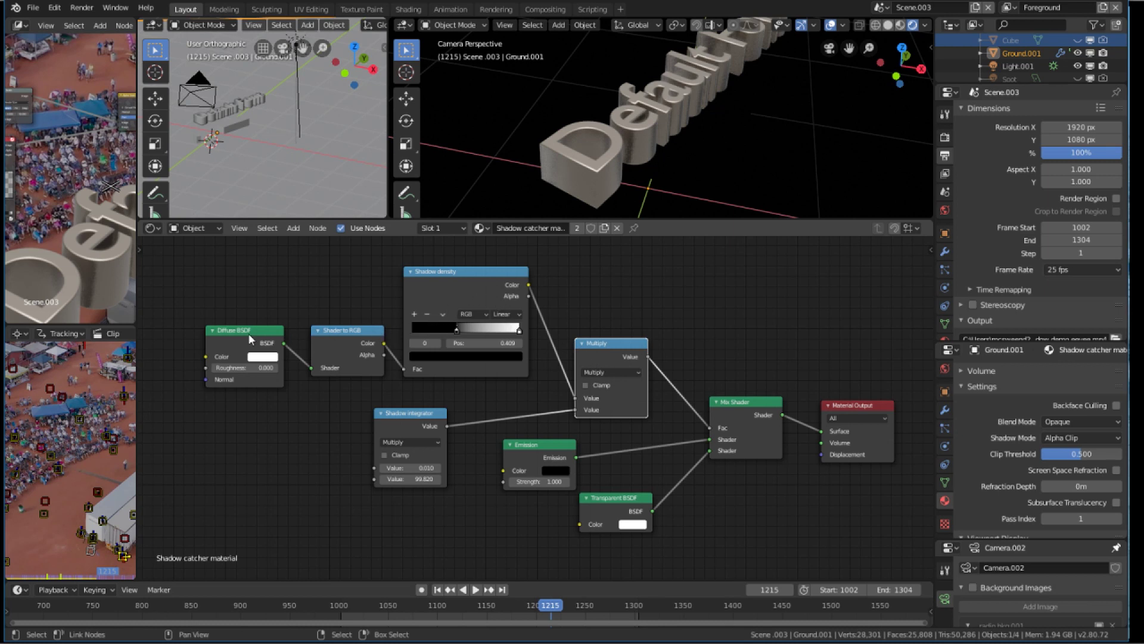
{"action": "mouse_move", "coordinate": [249, 338]}
{"action": "left_mouse_down"}
{"action": "mouse_move", "coordinate": [245, 315]}
{"action": "mouse_move", "coordinate": [241, 325]}
{"action": "left_mouse_up"}
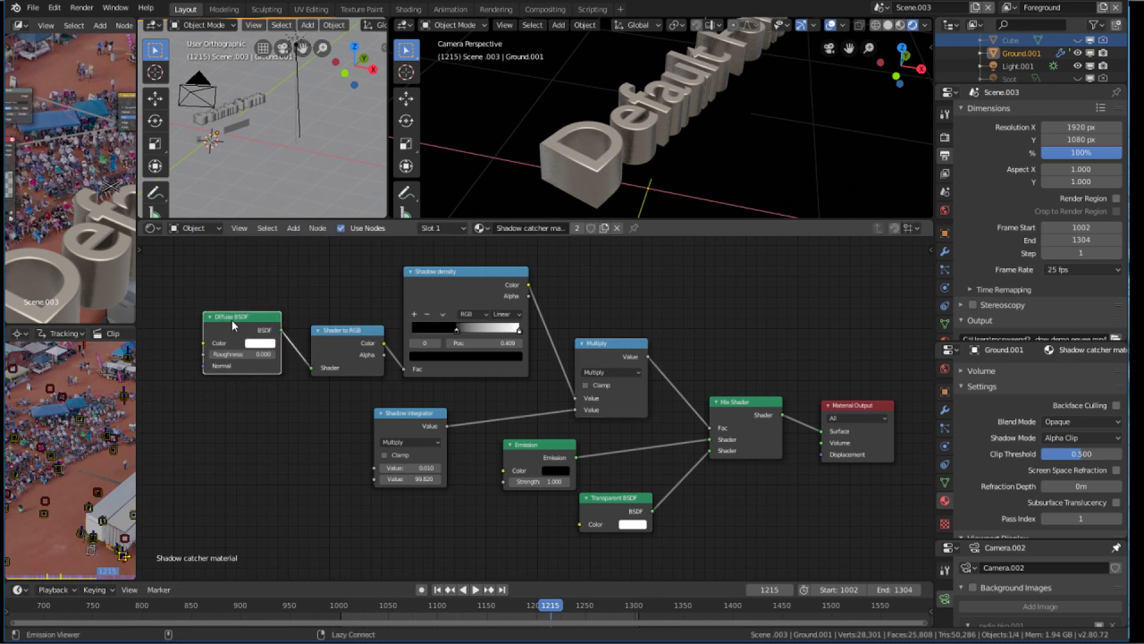
- Preview the Diffuse BSDF as the material output with Node Wrangler, showing the frame's lower edge
{"action": "left_click", "coordinate": [233, 320], "text": "ctrl+shift"}
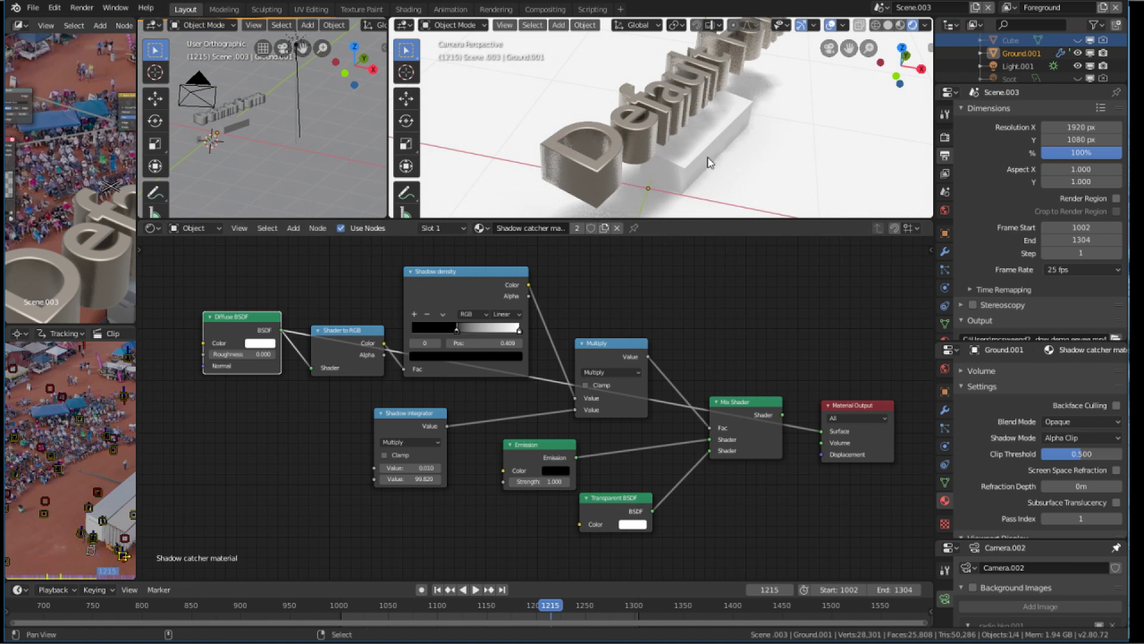
{"action": "mouse_move", "coordinate": [684, 110]}
{"action": "middle_mouse_down", "text": "shift"}
{"action": "mouse_move", "coordinate": [688, 162]}
{"action": "mouse_move", "coordinate": [697, 124]}
{"action": "middle_mouse_up", "text": "shift"}
{"action": "scroll", "coordinate": [699, 122], "scroll_direction": "down", "scroll_amount": 4}
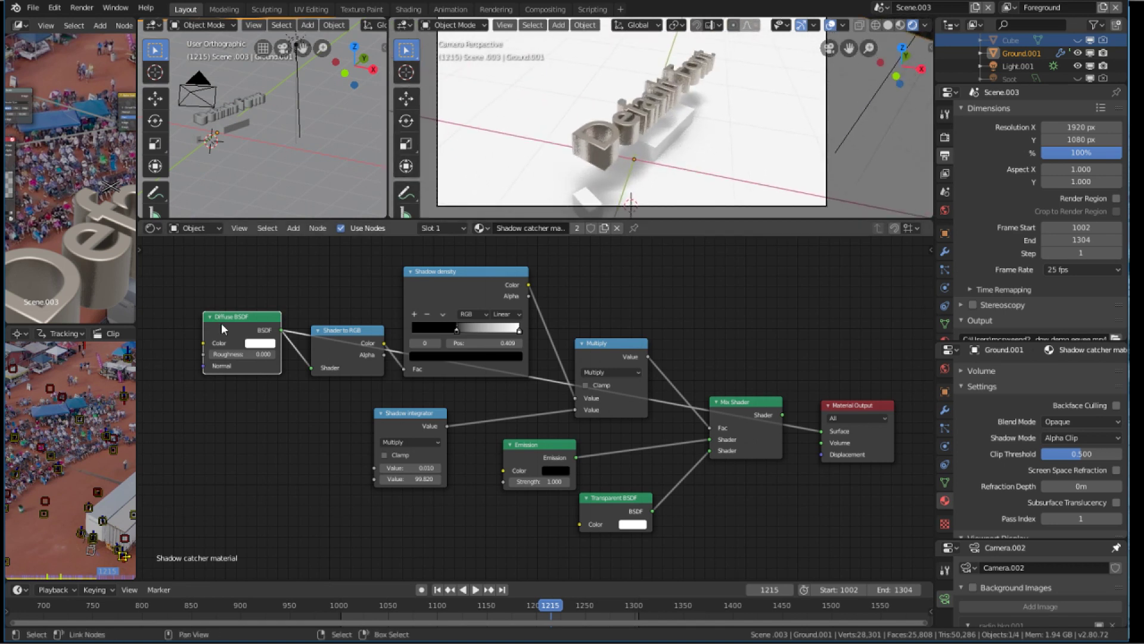
- Move the Shader to RGB node closer to the Diffuse BSDF node
{"action": "left_click_drag", "start_coordinate": [222, 328], "coordinate": [218, 315]}
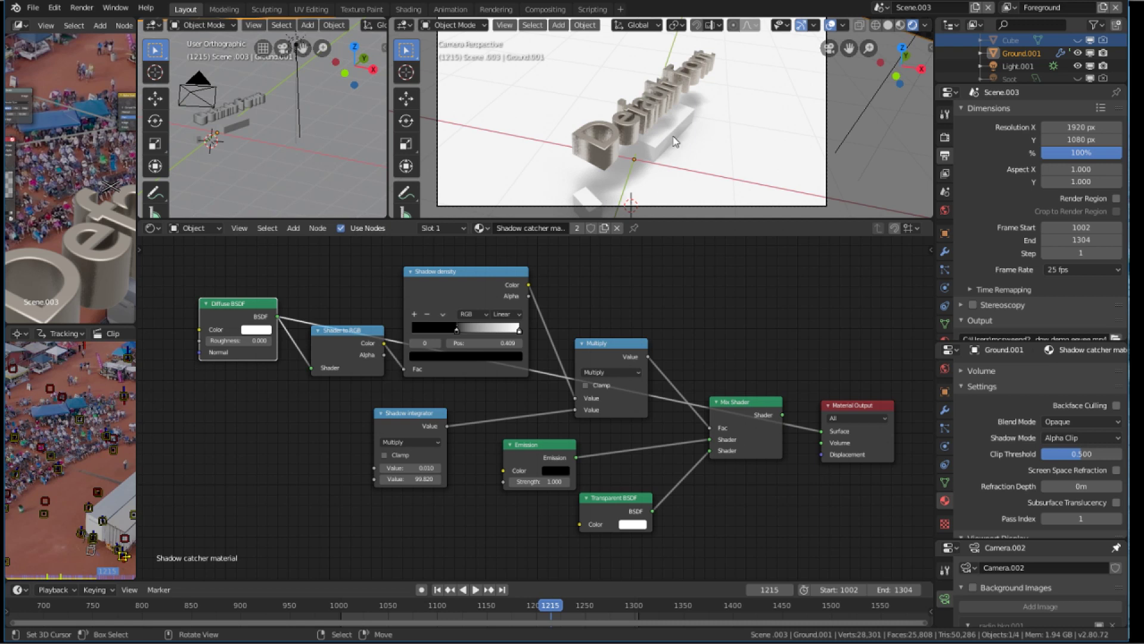
{"action": "left_click_drag", "start_coordinate": [346, 337], "coordinate": [339, 353]}
{"action": "scroll", "coordinate": [327, 380], "scroll_direction": "up", "scroll_amount": 2}
{"action": "middle_click_drag", "start_coordinate": [326, 380], "coordinate": [412, 295]}
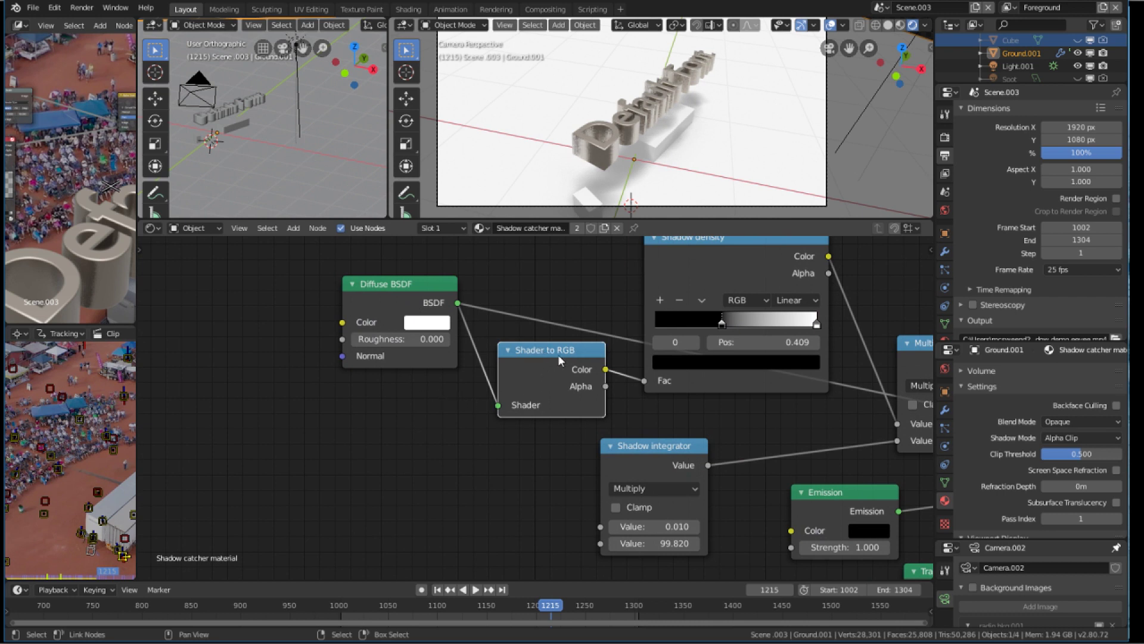
- Set the Shadow density ramp's black stop to 0.405
{"action": "scroll", "coordinate": [558, 355], "scroll_direction": "right", "scroll_amount": 5, "text": "ctrl"}
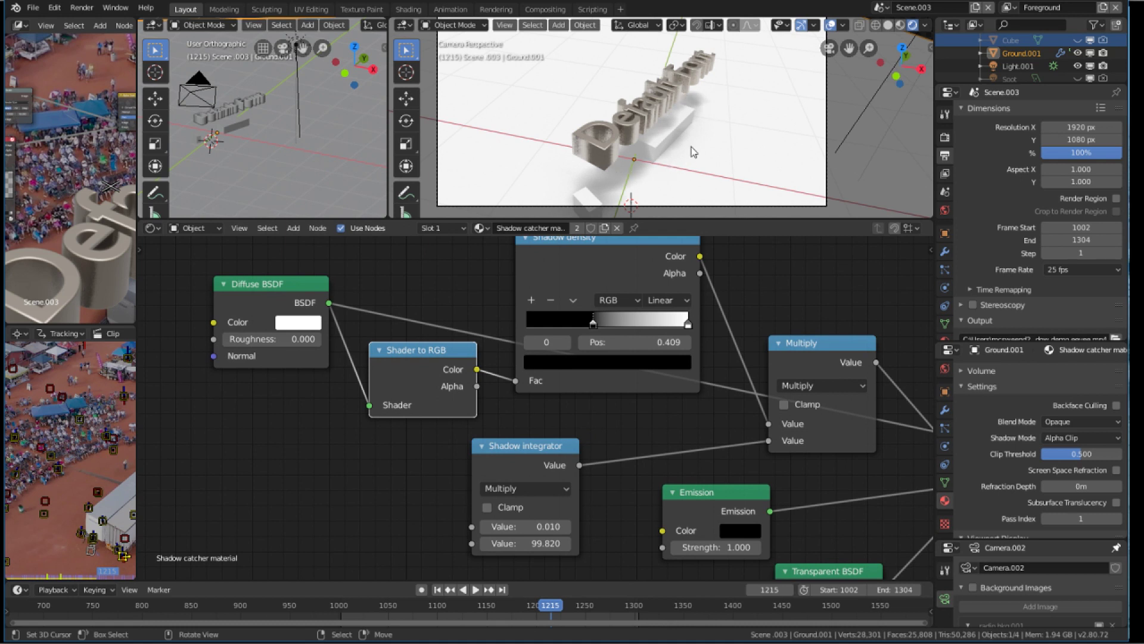
{"action": "middle_click_drag", "start_coordinate": [584, 270], "coordinate": [514, 317]}
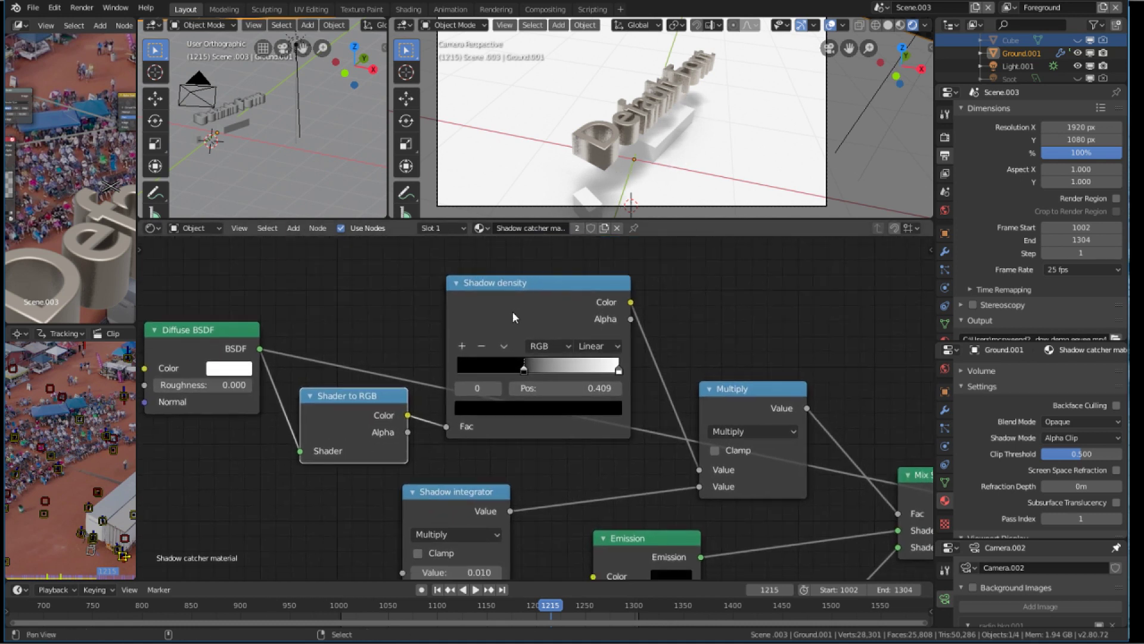
{"action": "left_click_drag", "start_coordinate": [524, 284], "coordinate": [536, 282]}
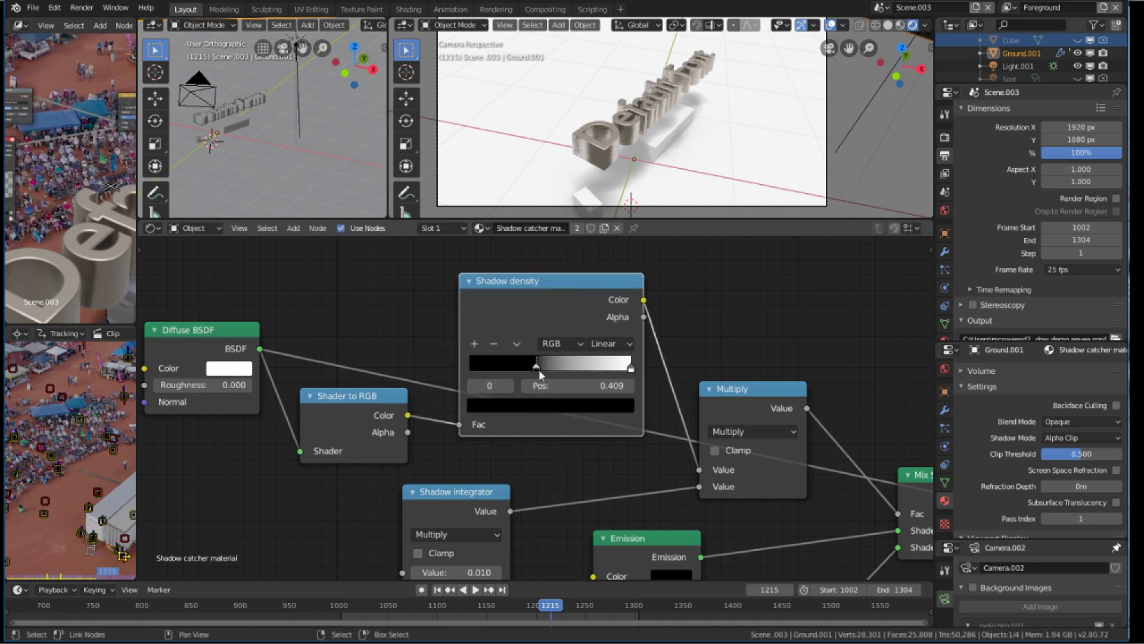
{"action": "mouse_move", "coordinate": [542, 367]}
{"action": "left_mouse_down"}
{"action": "mouse_move", "coordinate": [572, 366]}
{"action": "mouse_move", "coordinate": [537, 366]}
{"action": "mouse_move", "coordinate": [547, 368]}
{"action": "left_mouse_up"}
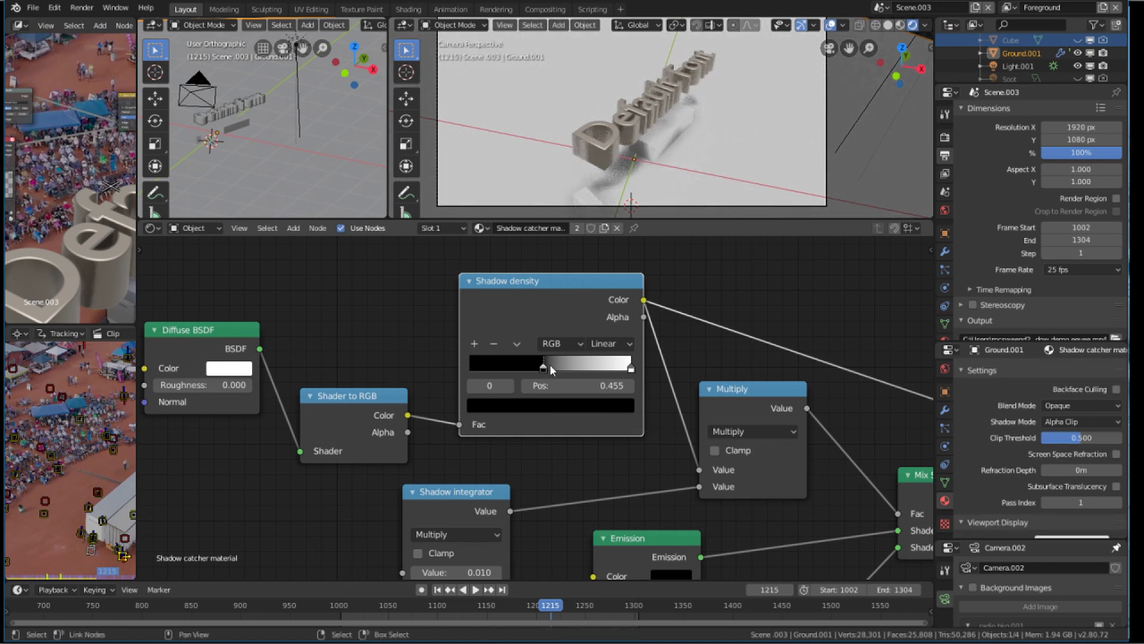
{"action": "mouse_move", "coordinate": [544, 370]}
{"action": "left_mouse_down"}
{"action": "mouse_move", "coordinate": [516, 369]}
{"action": "mouse_move", "coordinate": [536, 365]}
{"action": "left_mouse_up"}
{"action": "middle_click_drag", "start_coordinate": [742, 392], "coordinate": [628, 328]}
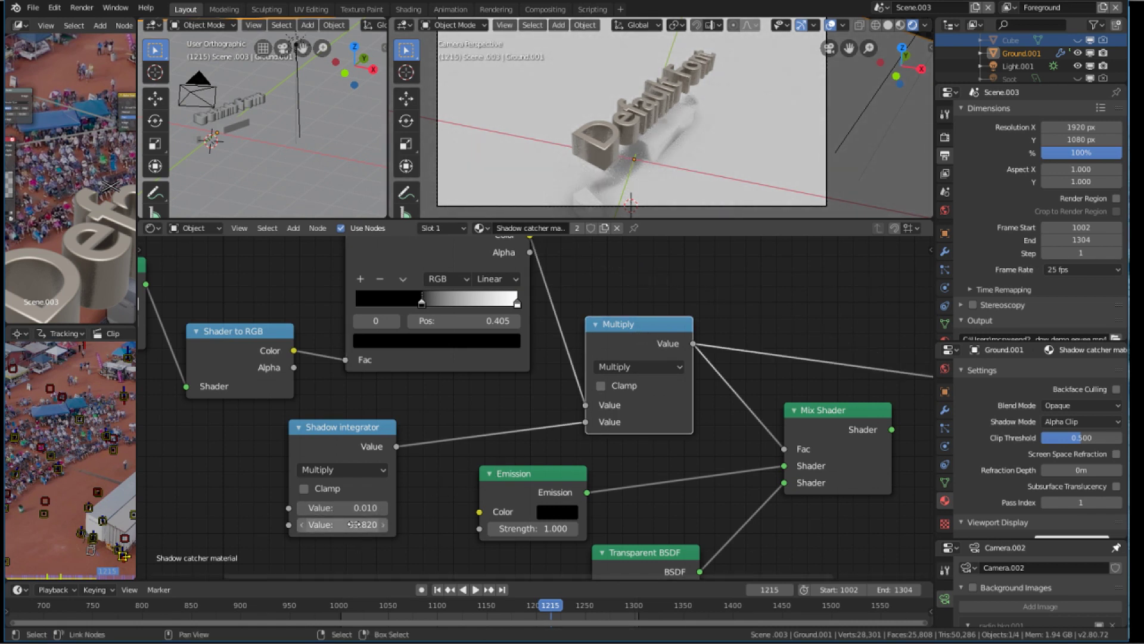
- Raise the Shadow integrator's second value and retune the Shadow density ramp stops
{"action": "left_click_drag", "start_coordinate": [355, 524], "coordinate": [417, 524]}
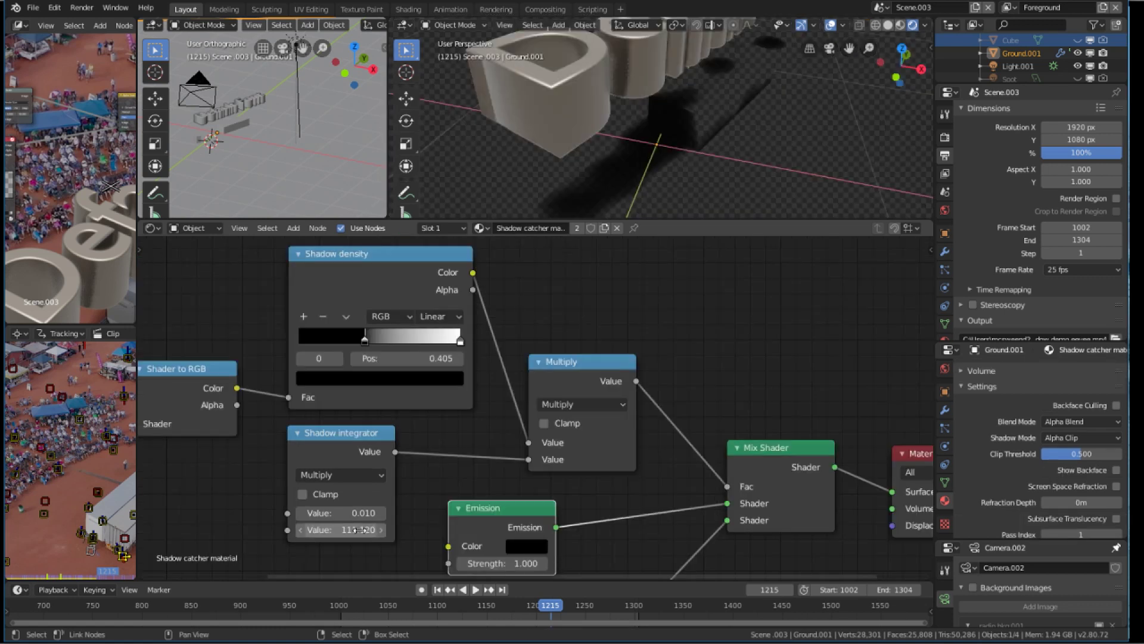
{"action": "left_click_drag", "start_coordinate": [352, 530], "coordinate": [399, 529]}
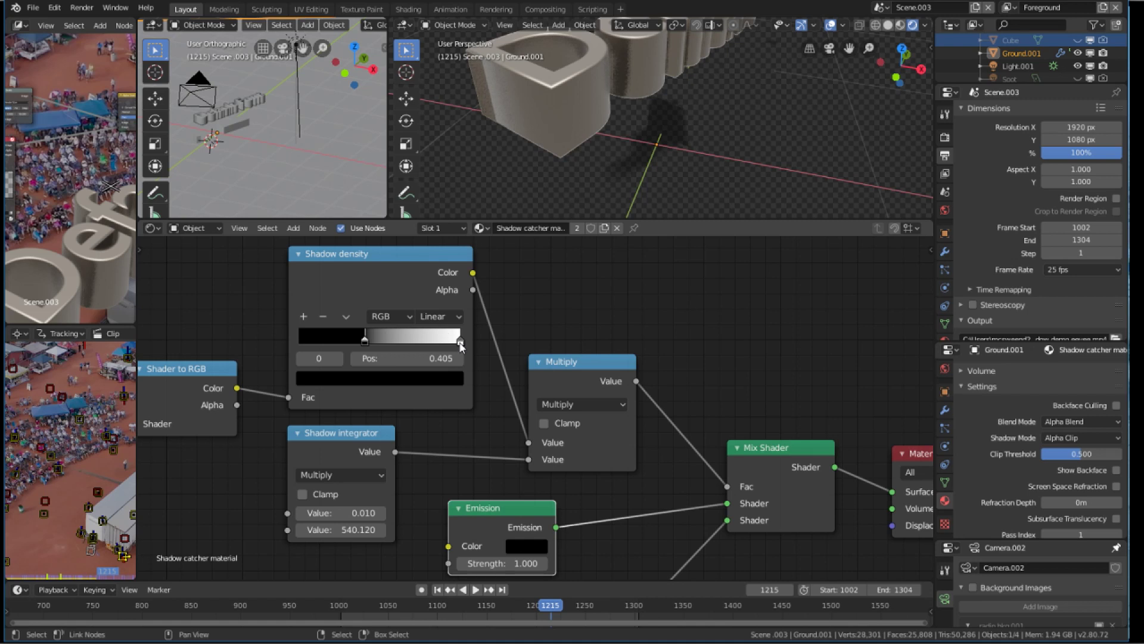
{"action": "left_click_drag", "start_coordinate": [460, 343], "coordinate": [492, 346]}
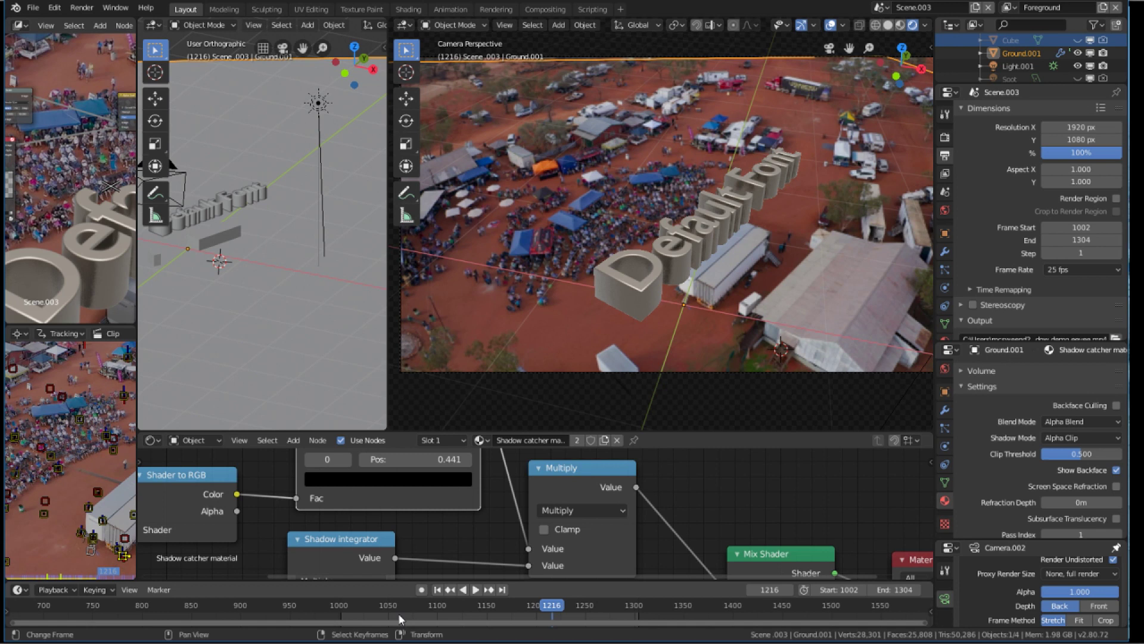
- Play the animation, stop at frame 1252, and turn off Show Backface for the shadow catcher
{"action": "key", "text": "shift+ctrl+space"}
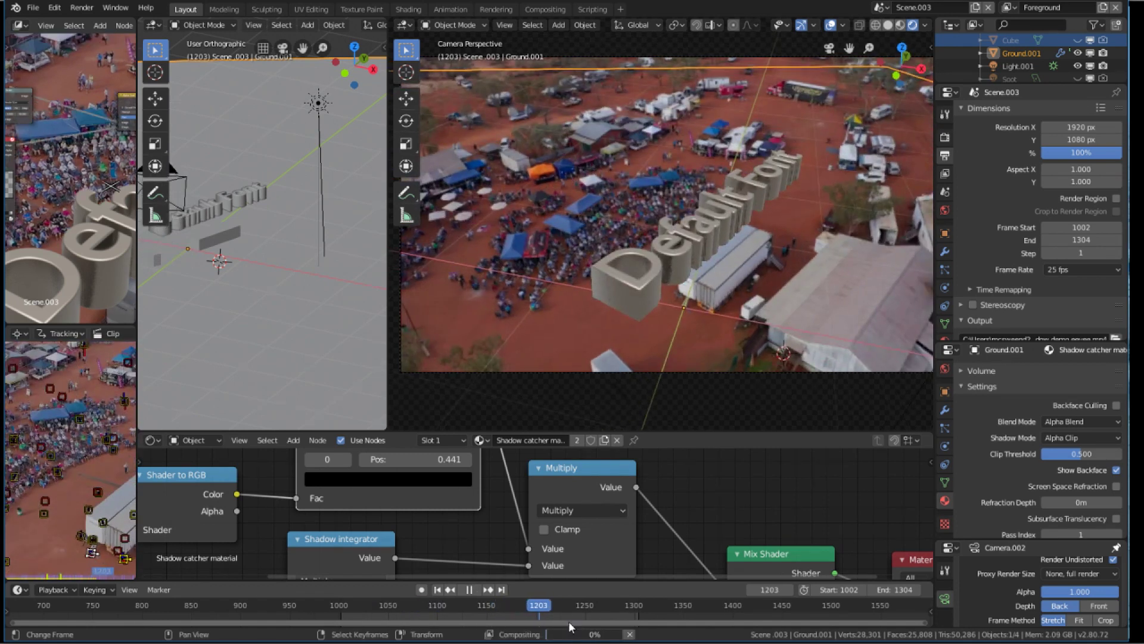
{"action": "key", "text": "shift+ctrl+space"}
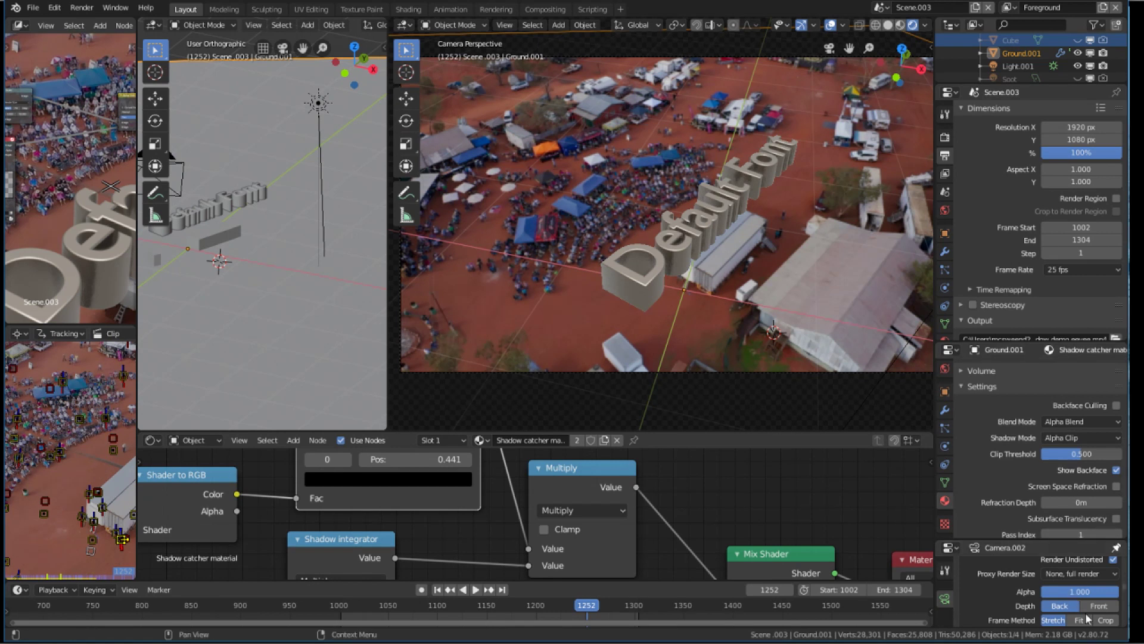
{"action": "left_click", "coordinate": [1116, 470]}
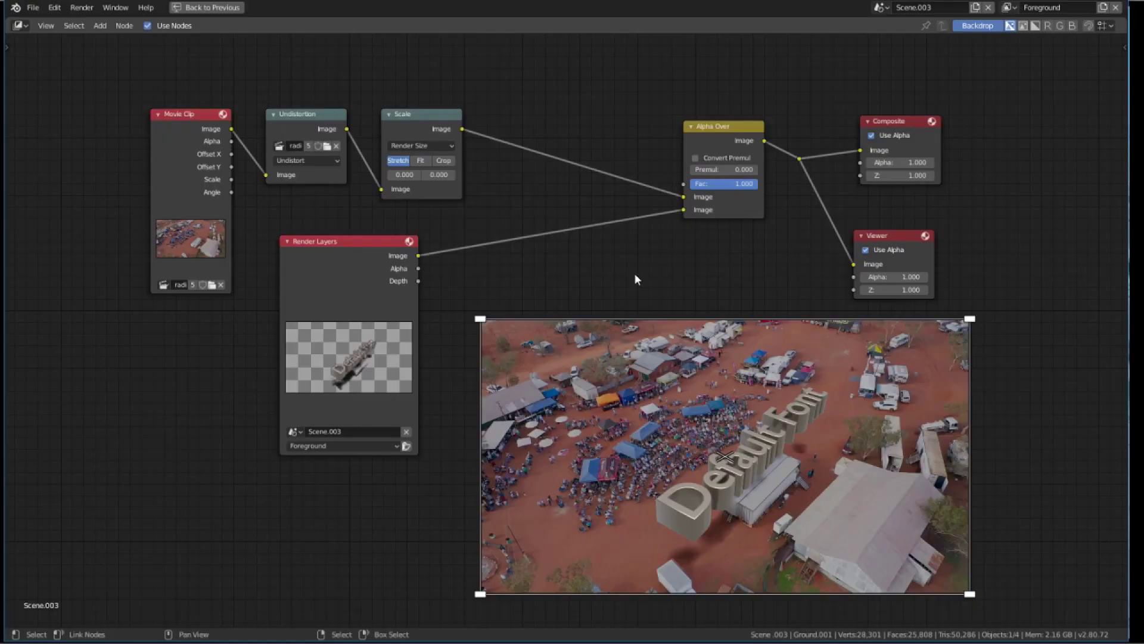
- Arrange the Render Layers, Movie Clip, Undistortion and Scale nodes in the compositor
{"action": "left_click_drag", "start_coordinate": [356, 242], "coordinate": [406, 241]}
{"action": "left_click_drag", "start_coordinate": [177, 132], "coordinate": [175, 157]}
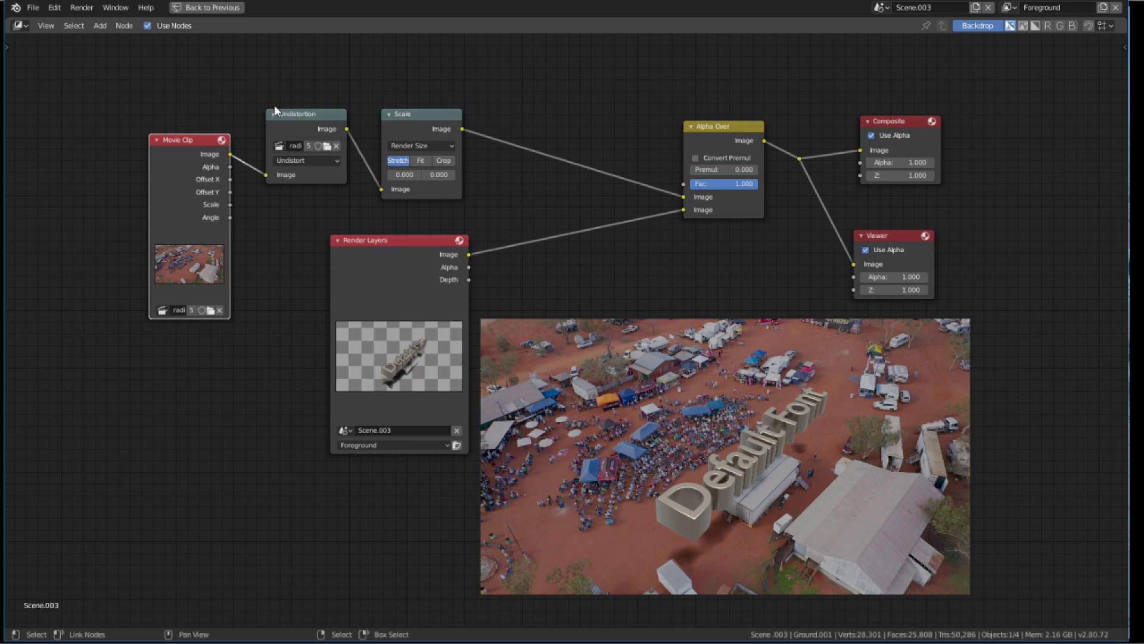
{"action": "left_click_drag", "start_coordinate": [277, 113], "coordinate": [277, 99]}
{"action": "left_click", "coordinate": [410, 116]}
{"action": "left_click_drag", "start_coordinate": [409, 115], "coordinate": [439, 90]}
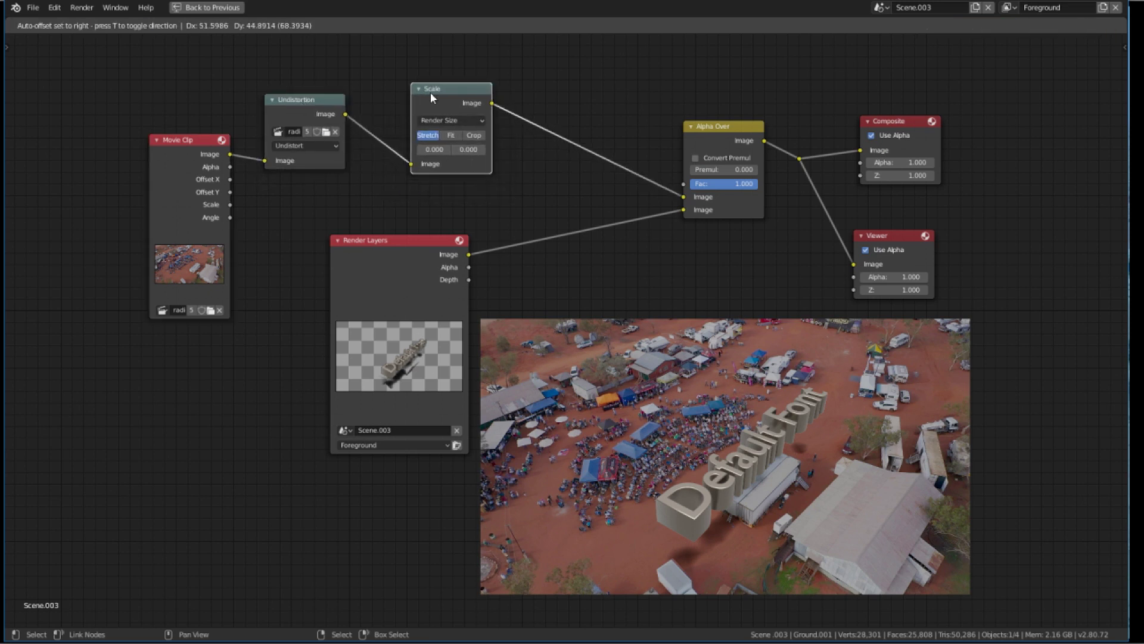
{"action": "left_click_drag", "start_coordinate": [294, 108], "coordinate": [303, 108]}
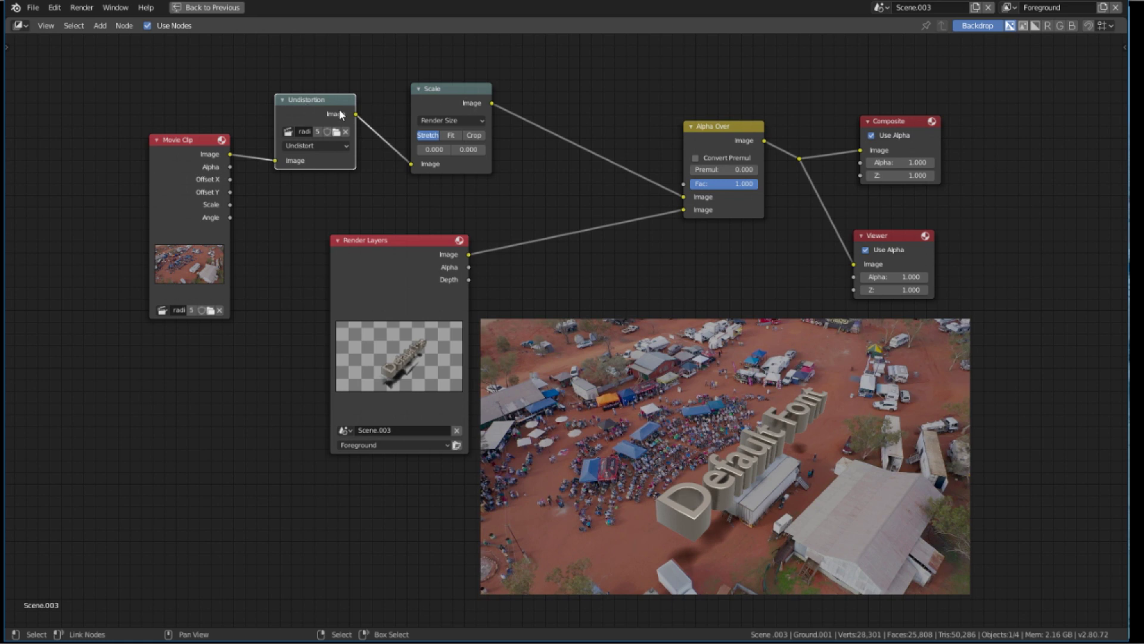
{"action": "left_click_drag", "start_coordinate": [310, 105], "coordinate": [306, 111]}
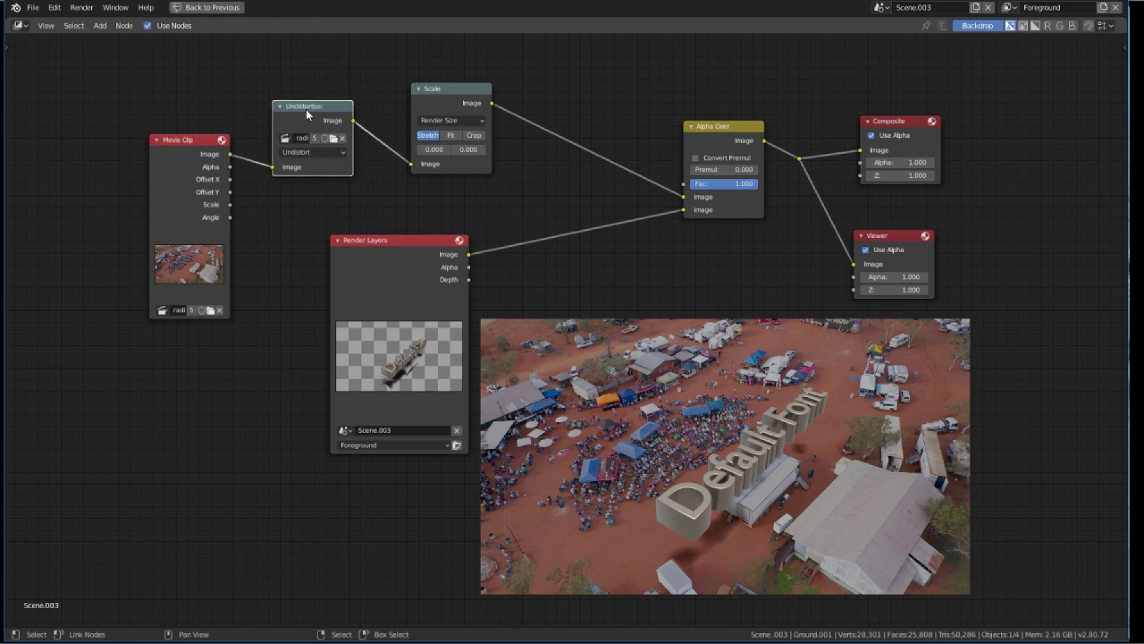
{"action": "left_click_drag", "start_coordinate": [431, 91], "coordinate": [422, 92]}
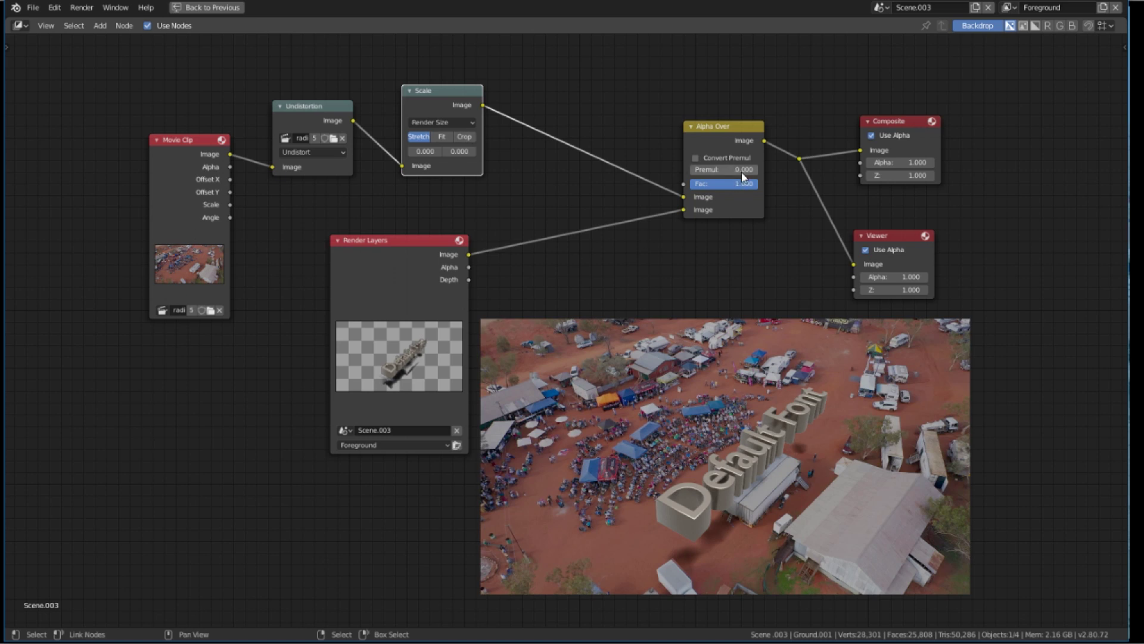
- Move the Alpha Over node left and the Render Layers node up beside it
{"action": "left_click", "coordinate": [724, 130]}
{"action": "key", "text": "g"}
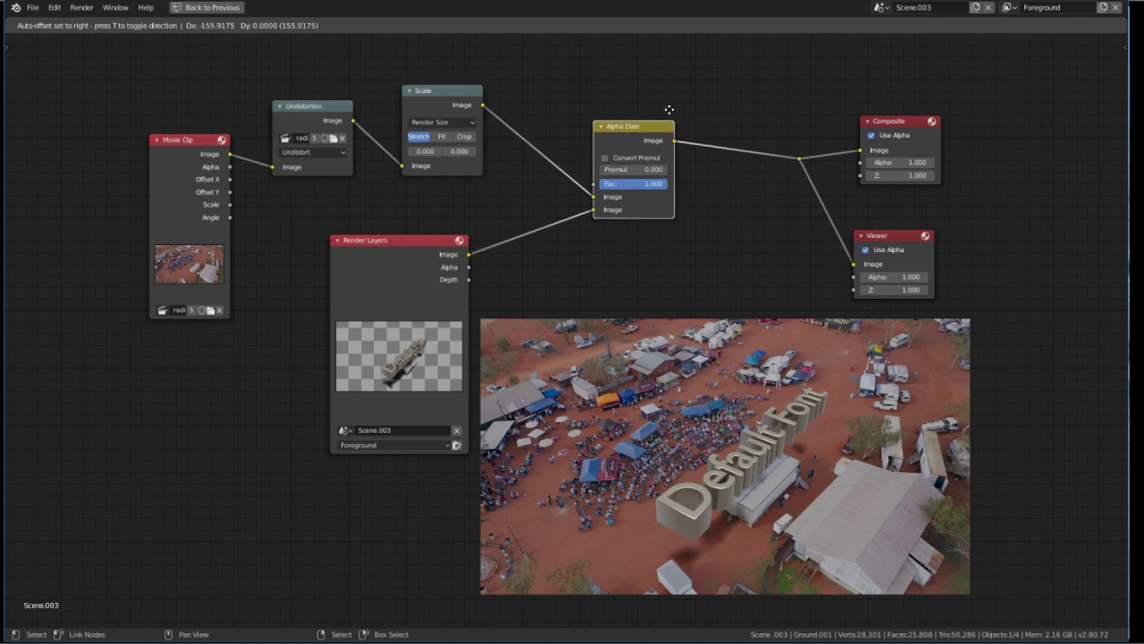
{"action": "left_click", "coordinate": [661, 128]}
{"action": "left_click_drag", "start_coordinate": [395, 257], "coordinate": [387, 249]}
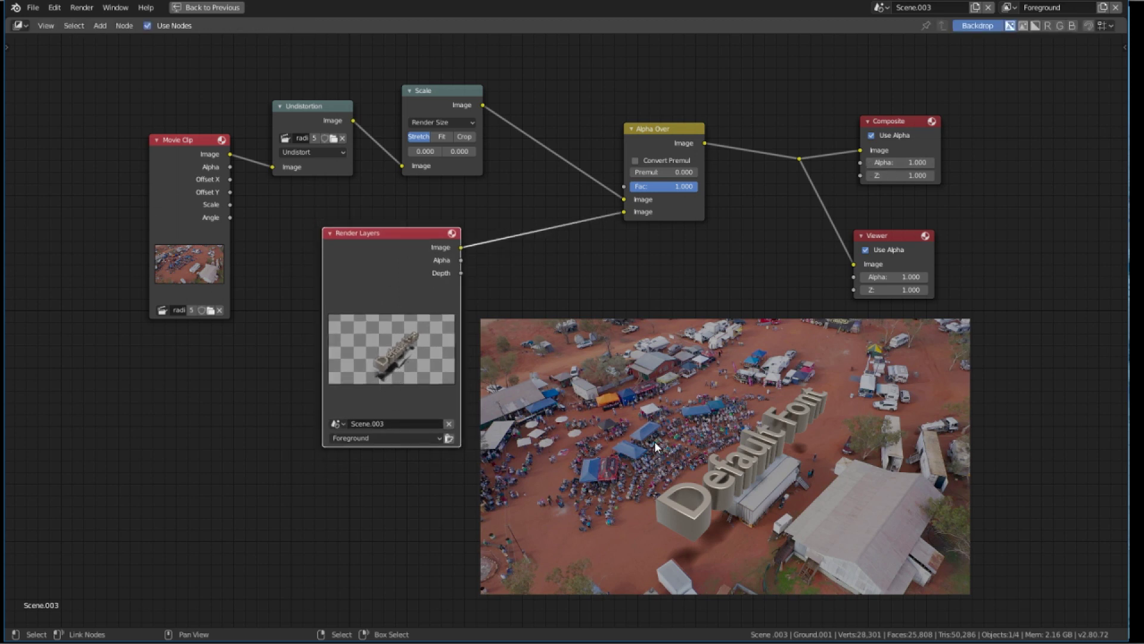
{"action": "left_click_drag", "start_coordinate": [398, 236], "coordinate": [411, 228]}
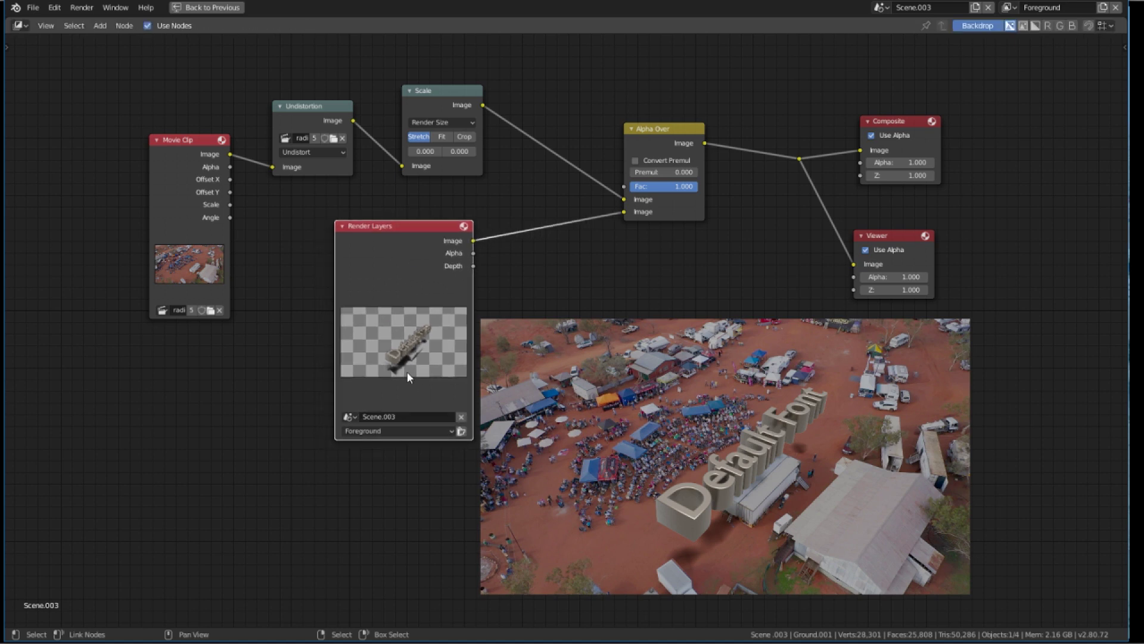